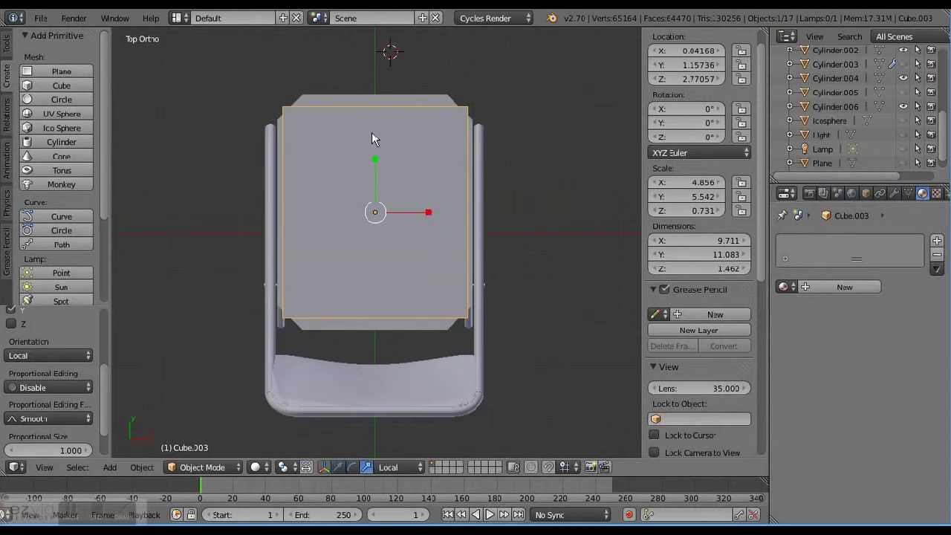
# Scale the seat slab to 5.052 in X and 6.103 in Y, and flatten it to 0.240 in Z
pyautogui.click(463, 248)
pyautogui.moveTo(463, 249); pyautogui.dragTo(456, 249, button='middle')
pyautogui.press('KP_1')
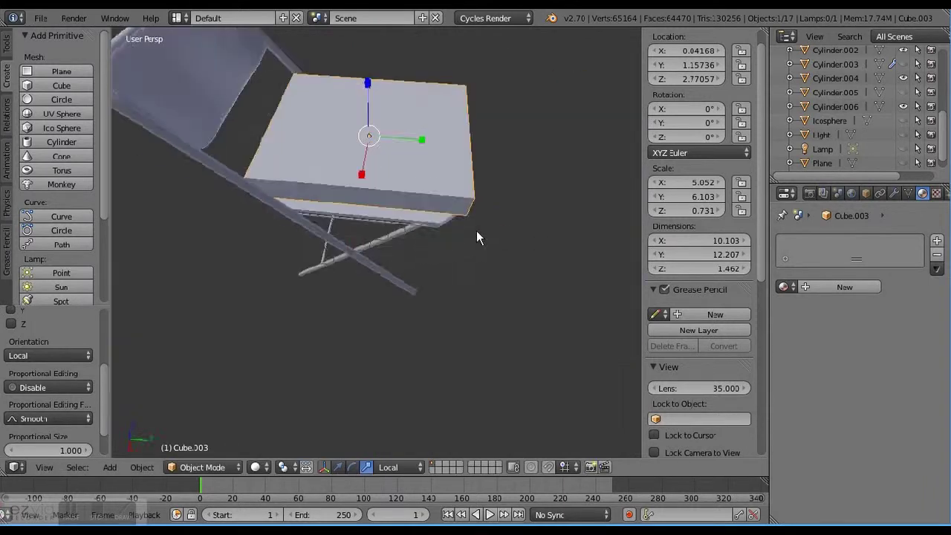
pyautogui.press('s')
pyautogui.press('z')
pyautogui.press('z')
pyautogui.click(372, 125)
pyautogui.moveTo(373, 124); pyautogui.dragTo(439, 208, button='middle')
# Enter Edit Mode on the flat seat slab and select its four vertical corner edges
pyautogui.click(211, 469)
pyautogui.click(211, 439)
pyautogui.scroll(3, 380, 351)
pyautogui.rightClick(209, 378)
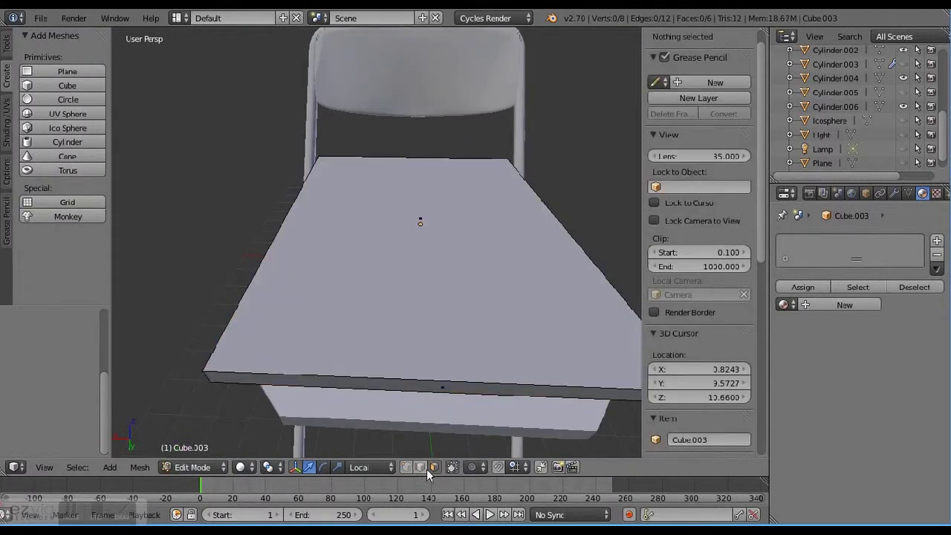
pyautogui.keyDown('shift'); pyautogui.rightClick(217, 383); pyautogui.keyUp('shift')
pyautogui.scroll(-3, 261, 320)
pyautogui.moveTo(261, 321); pyautogui.dragTo(409, 331, button='middle')
pyautogui.scroll(3, 409, 331)
pyautogui.moveTo(359, 184); pyautogui.dragTo(414, 218, button='middle')
pyautogui.keyDown('shift'); pyautogui.rightClick(322, 229); pyautogui.keyUp('shift')
pyautogui.scroll(-4, 414, 218)
pyautogui.moveTo(308, 142); pyautogui.dragTo(387, 287, button='middle')
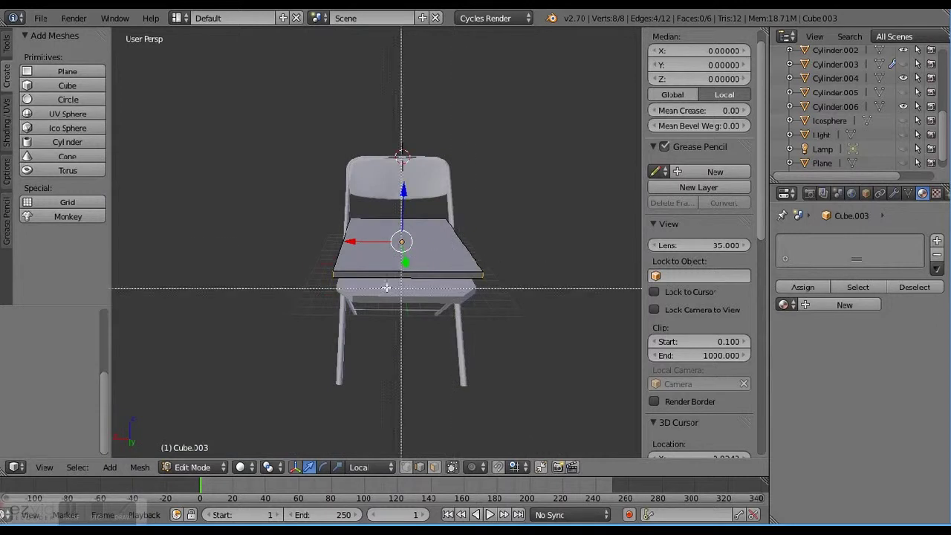
pyautogui.scroll(4, 344, 265)
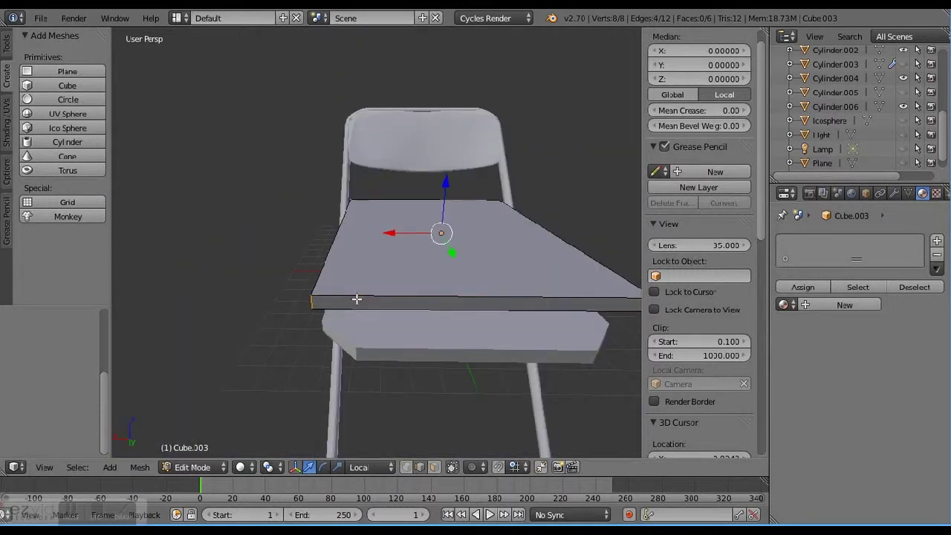
# Bevel the slab's four vertical corner edges into rounded corners with a profile of 0.500
pyautogui.click(140, 467)
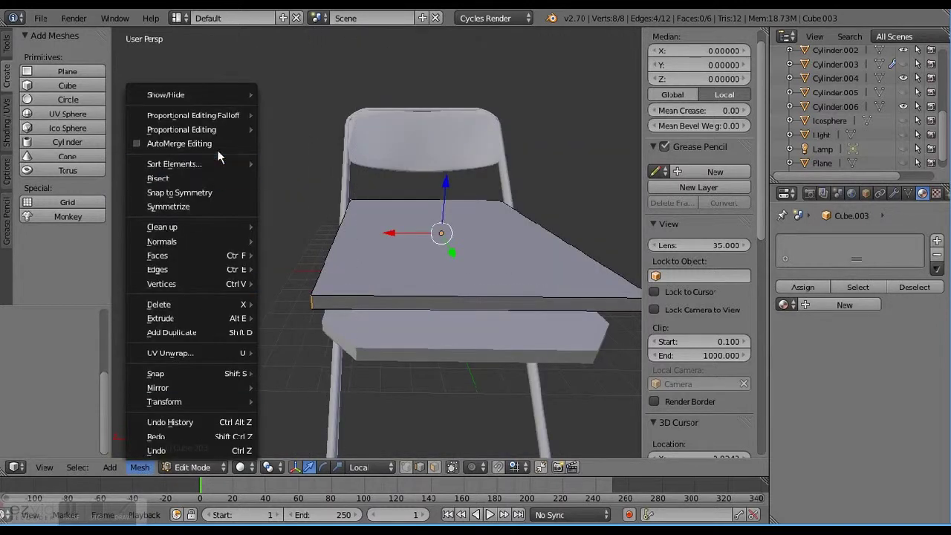
pyautogui.moveTo(158, 269)
pyautogui.click(330, 159)
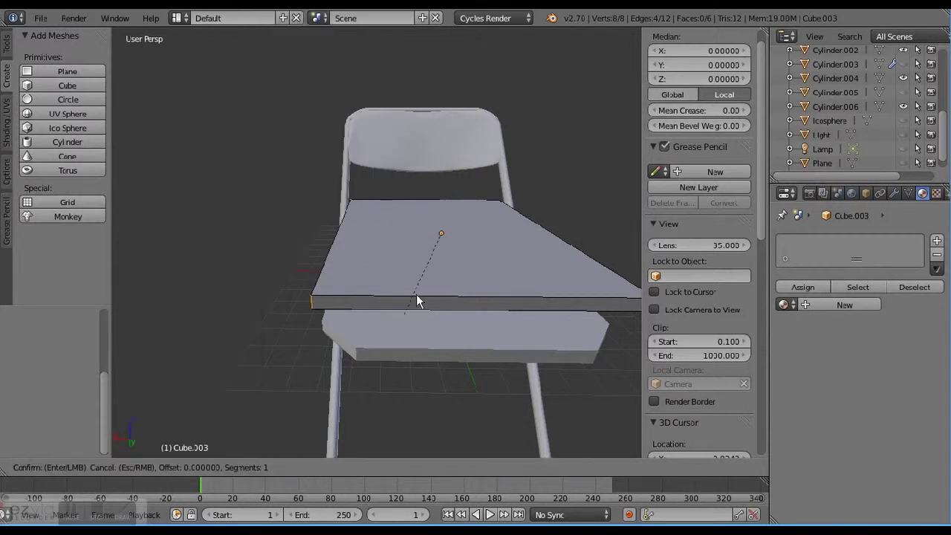
pyautogui.click(417, 301)
pyautogui.moveTo(30, 331); pyautogui.dragTo(89, 331)
pyautogui.moveTo(638, 313); pyautogui.dragTo(246, 423, button='middle')
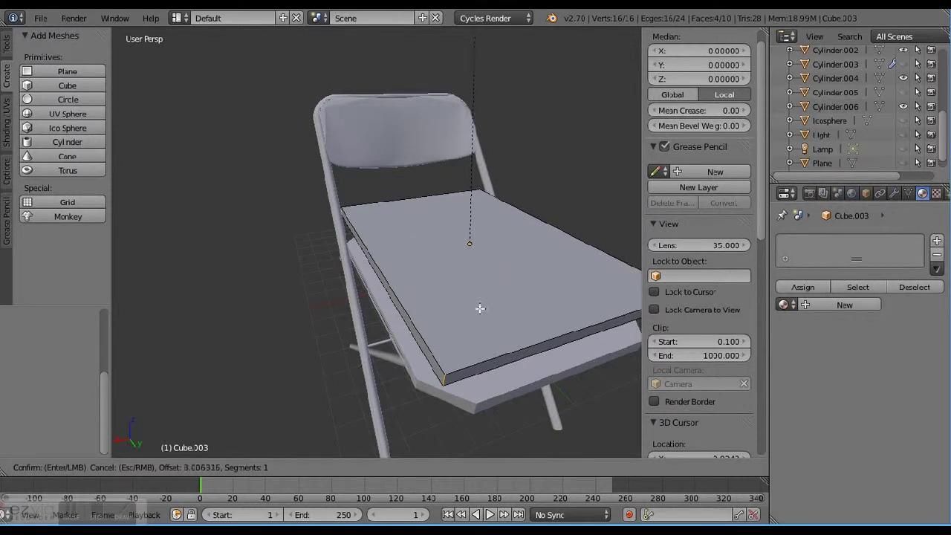
pyautogui.click(492, 360)
pyautogui.moveTo(492, 360); pyautogui.dragTo(421, 303, button='middle')
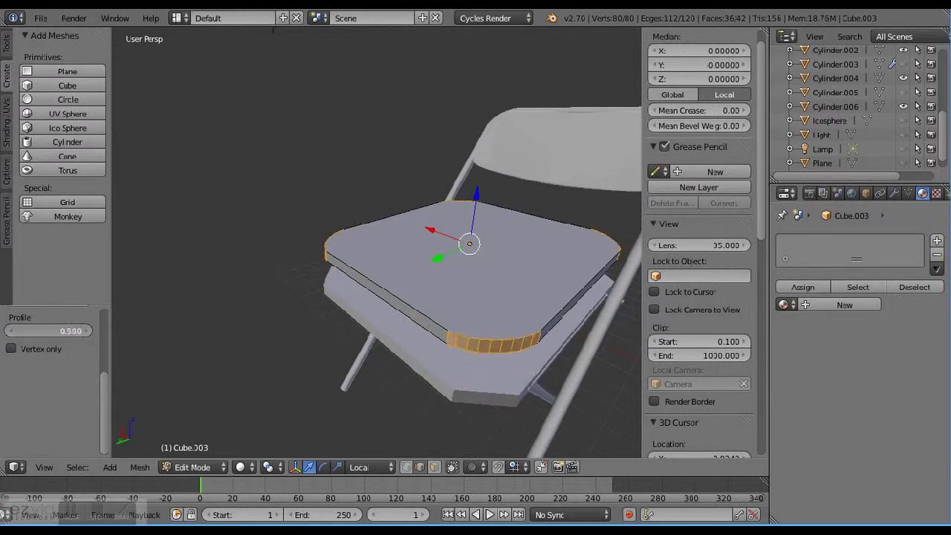
# Try a 9-segment bevel on the edges of the slab's top face
pyautogui.moveTo(297, 298); pyautogui.dragTo(408, 260, button='middle')
pyautogui.rightClick(435, 346)
pyautogui.moveTo(149, 365); pyautogui.dragTo(176, 404, button='middle')
pyautogui.keyDown('alt'); pyautogui.rightClick(409, 219); pyautogui.keyUp('alt')
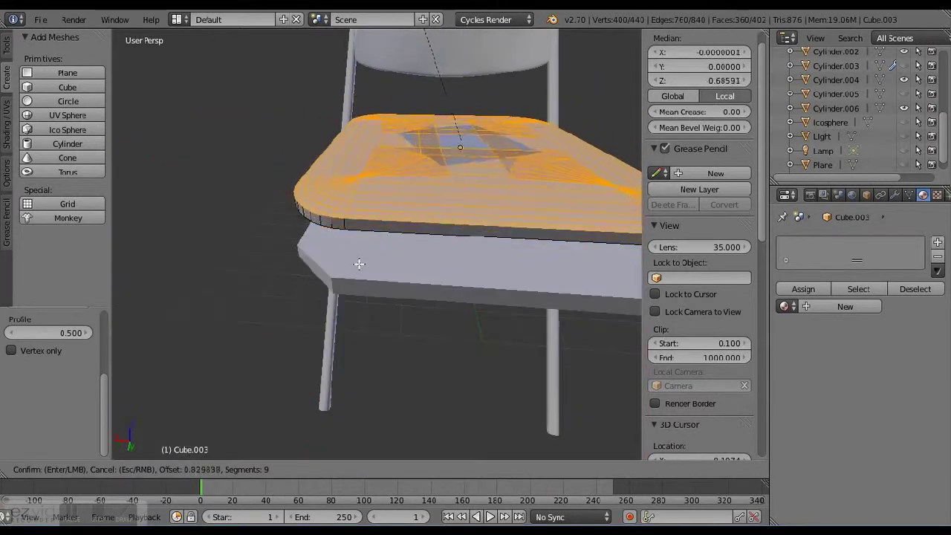
pyautogui.click(359, 287)
pyautogui.hotkey('ctrl', 'z')
# Raise the slab's top face to about 3.02 in local Z and try beveling its edges with a profile of 1.000
pyautogui.moveTo(469, 83); pyautogui.dragTo(472, 64)
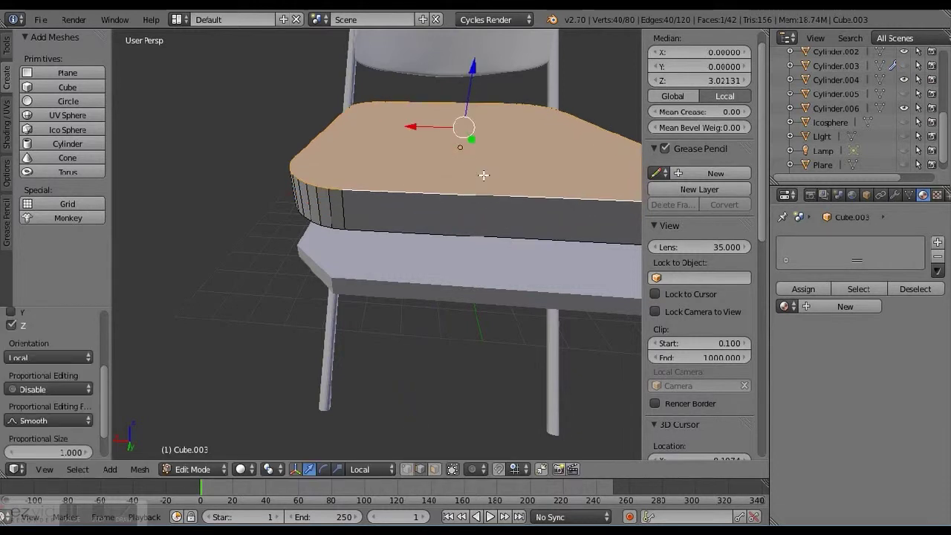
pyautogui.hotkey('ctrl', 'b')
pyautogui.click(204, 289)
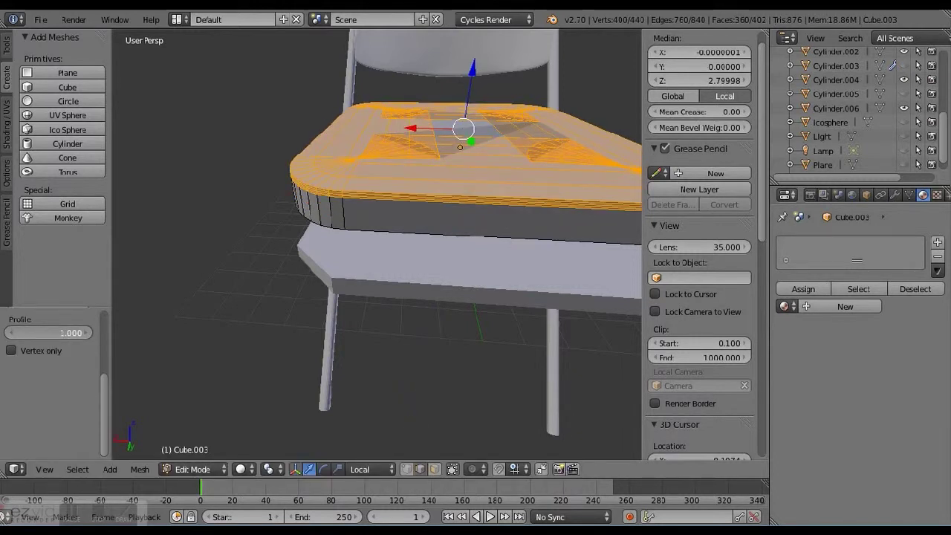
pyautogui.hotkey('ctrl', 'z')
# Return to Object Mode and delete the old octagonal seat beneath the rounded slab
pyautogui.scroll(-5, 347, 170)
pyautogui.moveTo(346, 170); pyautogui.dragTo(376, 175, button='middle')
pyautogui.scroll(5, 346, 170)
pyautogui.press('Tab')
pyautogui.rightClick(377, 175)
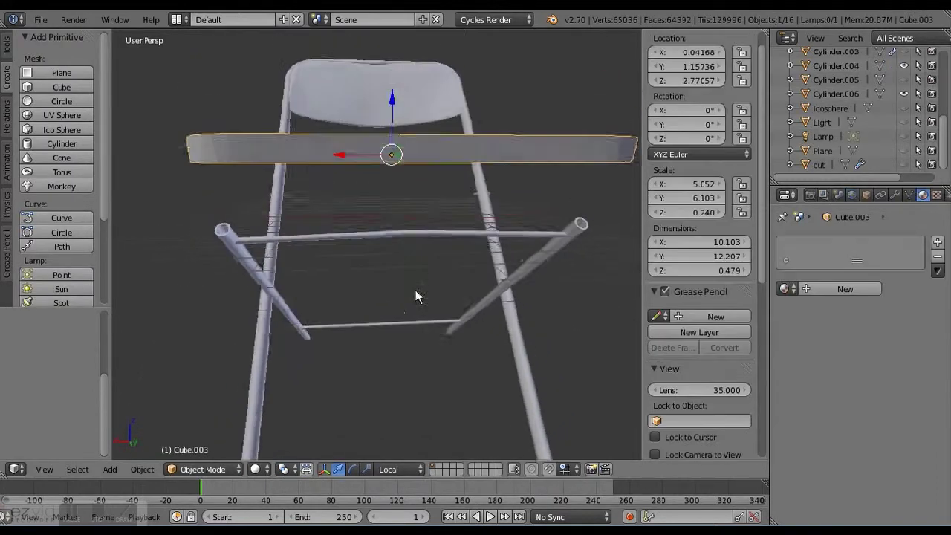
# Copy and paste the rounded seat, placing one seat above the other at about 3.989 in Z
pyautogui.moveTo(416, 295); pyautogui.dragTo(385, 255, button='middle')
pyautogui.hotkey('ctrl', 'c')
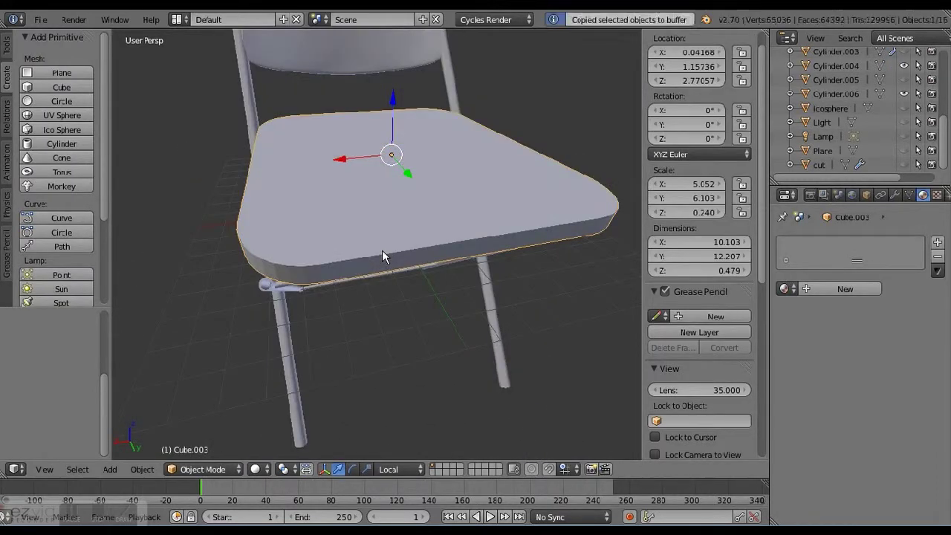
pyautogui.hotkey('ctrl', 'v')
pyautogui.click(896, 194)
pyautogui.click(858, 242)
pyautogui.click(609, 480)
pyautogui.moveTo(521, 334); pyautogui.dragTo(506, 280, button='middle')
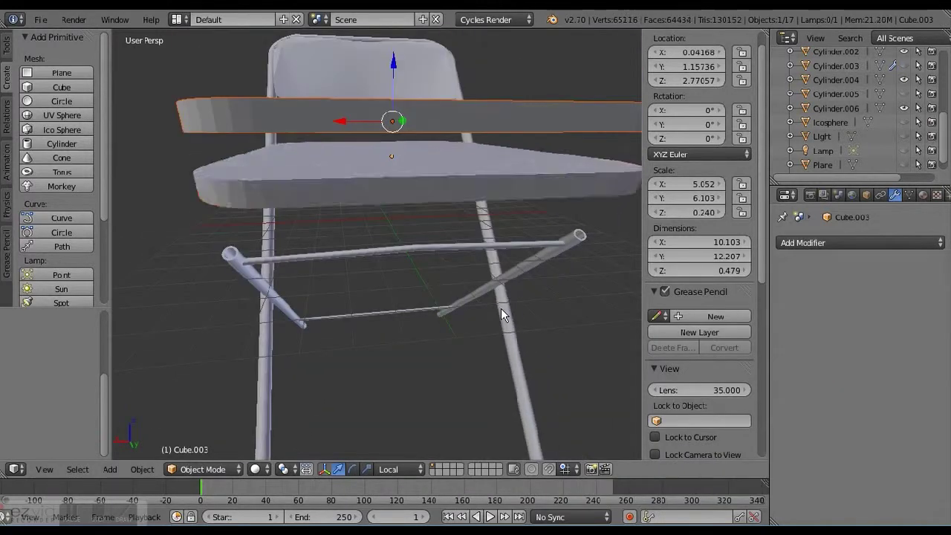
# Try a Simple Subdivision Surface modifier with View 4 and Render 5 on the upper seat copy, and discard it
pyautogui.moveTo(501, 308); pyautogui.dragTo(548, 142, button='middle')
pyautogui.click(858, 243)
pyautogui.click(637, 480)
pyautogui.moveTo(431, 164); pyautogui.dragTo(386, 267, button='middle')
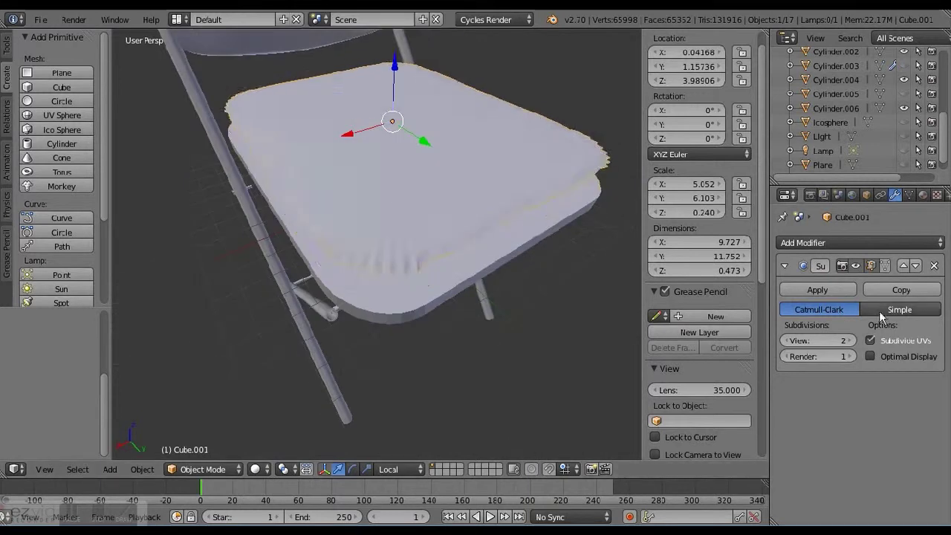
pyautogui.click(900, 309)
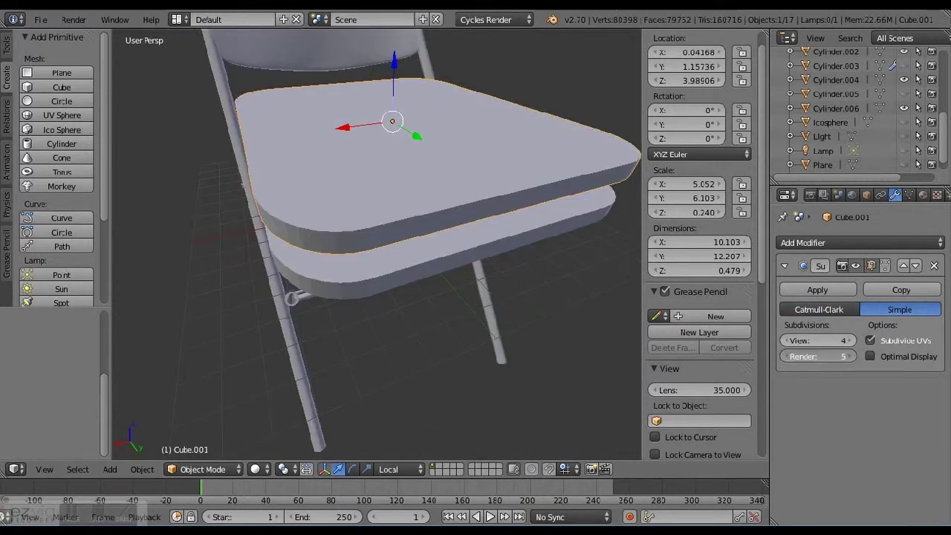
pyautogui.click(934, 266)
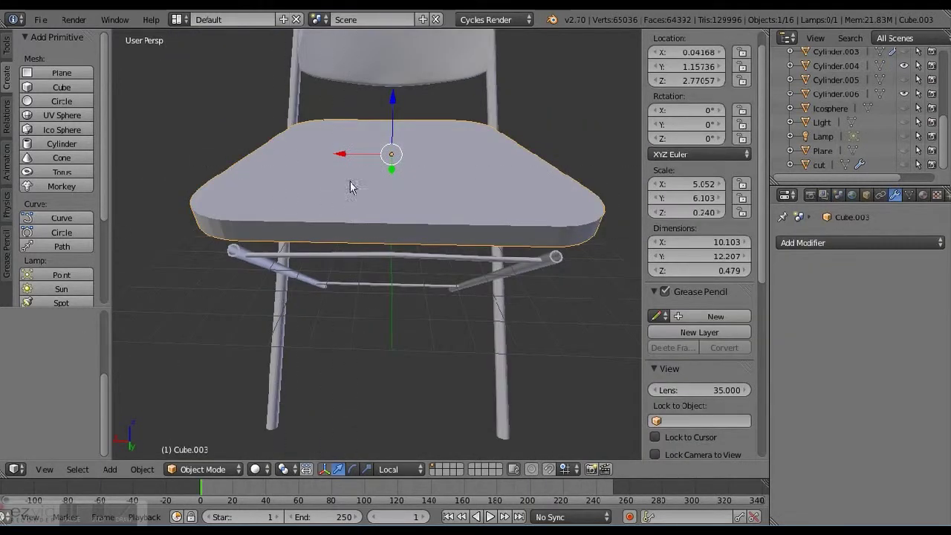
# Select the rounded seat and switch it to Edit Mode
pyautogui.rightClick(402, 285)
pyautogui.click(168, 290)
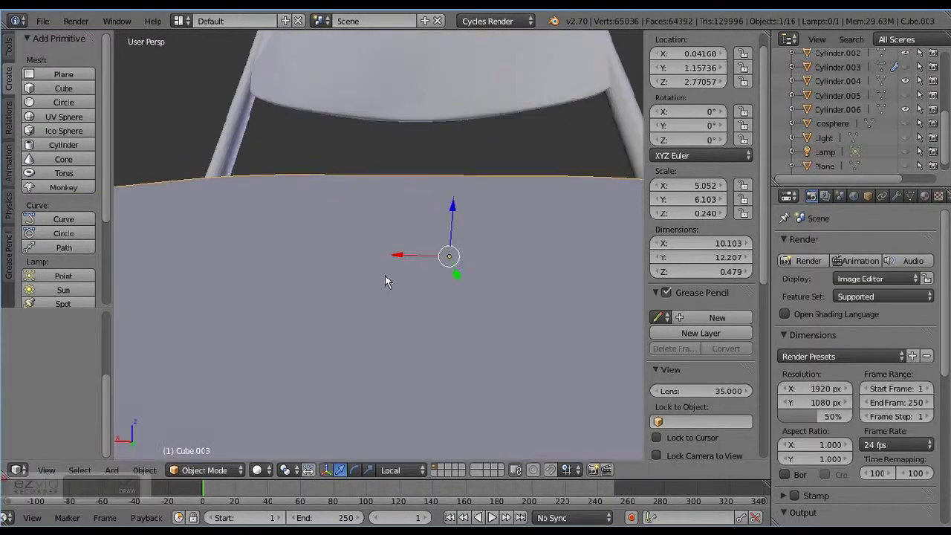
pyautogui.scroll(-6, 385, 281)
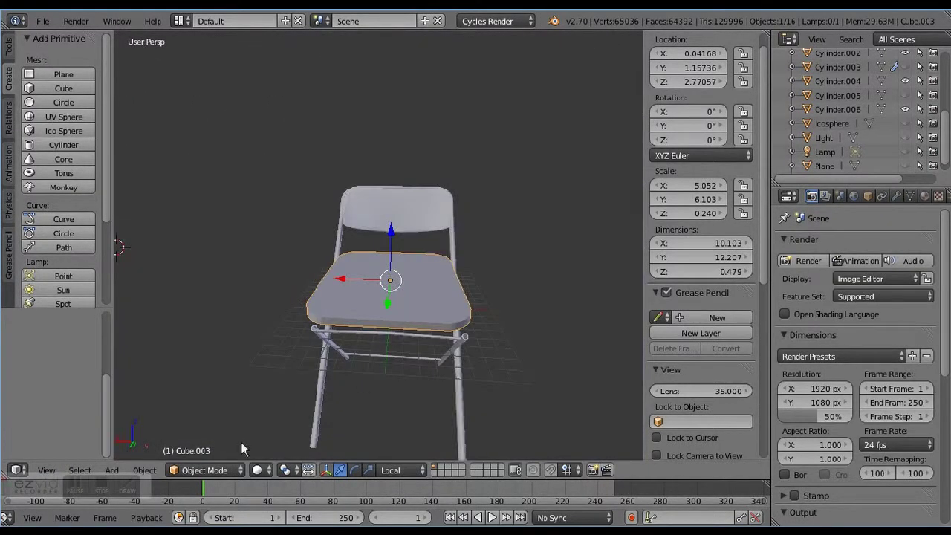
pyautogui.rightClick(334, 282)
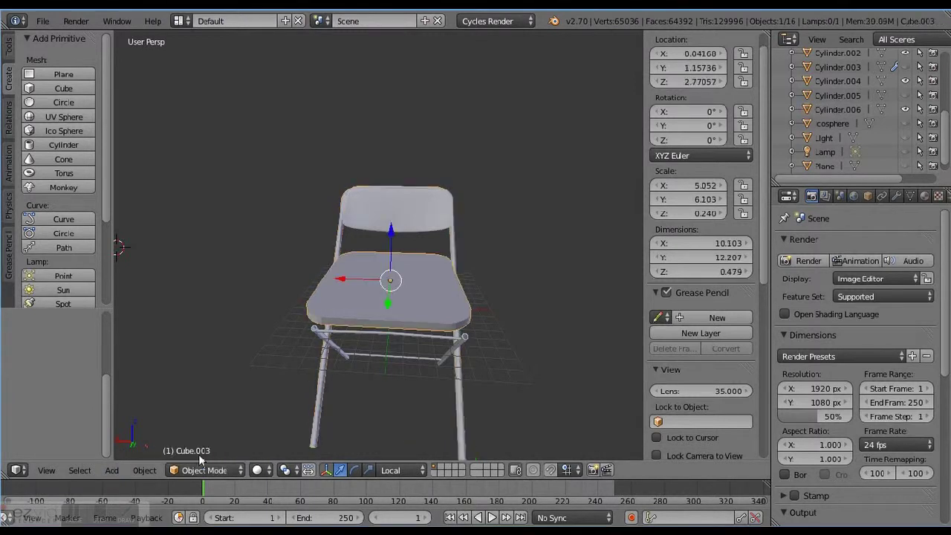
pyautogui.press('Tab')
pyautogui.scroll(5, 387, 262)
# Try a one-segment bevel on the seat's top edges and lower the outer edge loop about 0.33 along local Z
pyautogui.hotkey('ctrl', 'b')
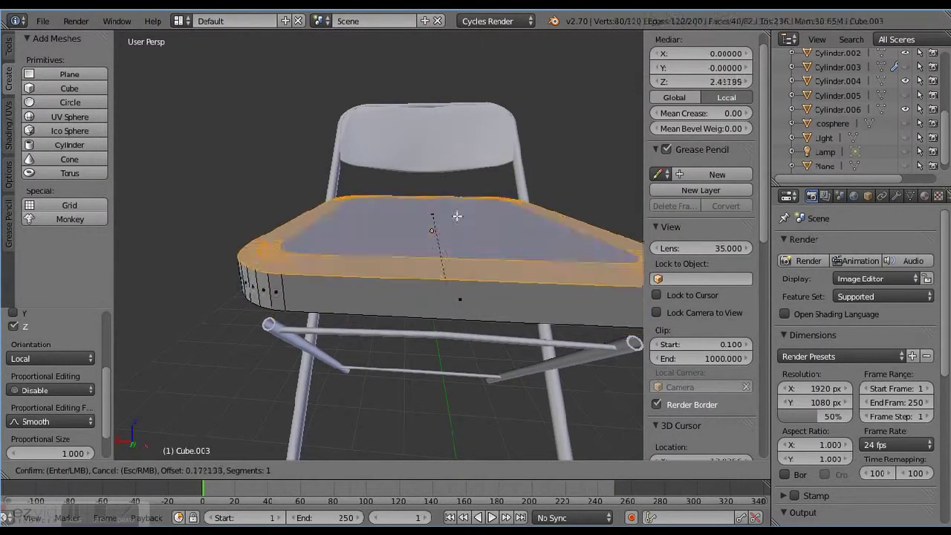
pyautogui.click(424, 295)
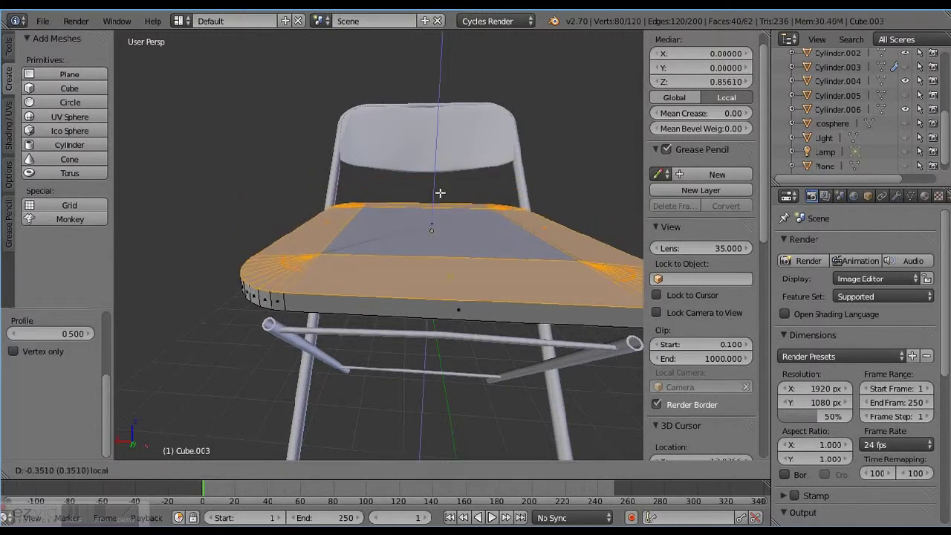
pyautogui.rightClick(391, 282)
pyautogui.press('g')
pyautogui.press('z')
pyautogui.press('z')
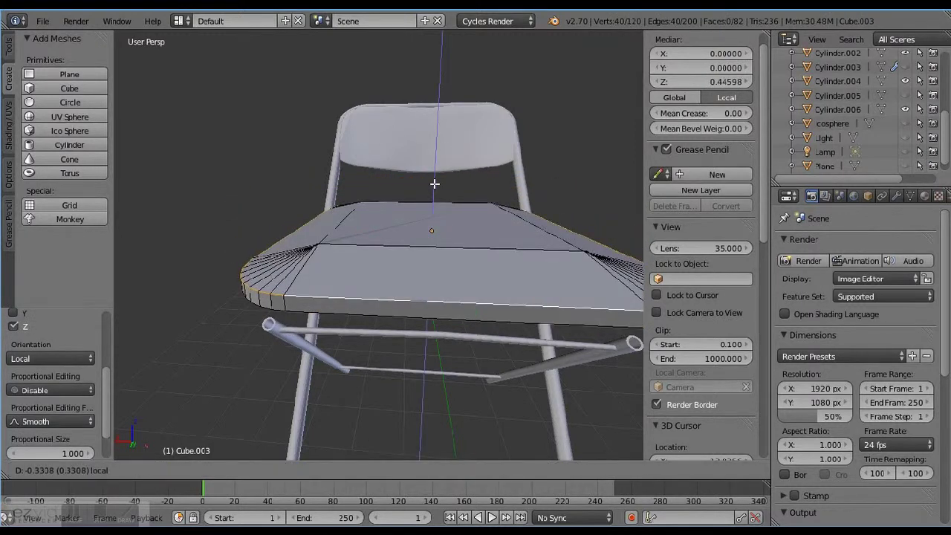
pyautogui.hotkey('ctrl', 'z')
pyautogui.hotkey('ctrl', 'z')
pyautogui.hotkey('ctrl', 'z')
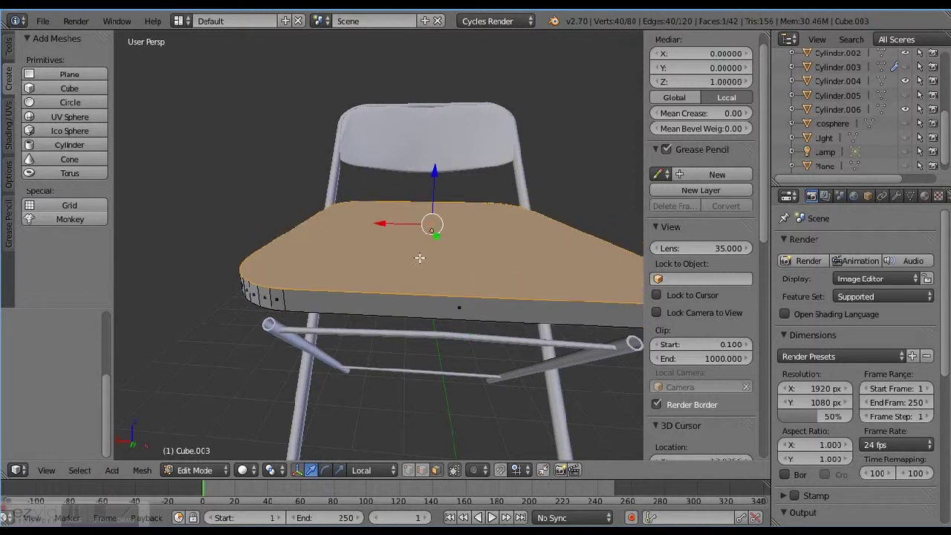
# Raise the seat's top face along its local Z axis to thicken the seat
pyautogui.press('g')
pyautogui.press('z')
pyautogui.press('z')
pyautogui.click(435, 189)
# Try a 9-segment bevel on the raised top face's edges and lower its outer edge loop, and undo both
pyautogui.hotkey('ctrl', 'b')
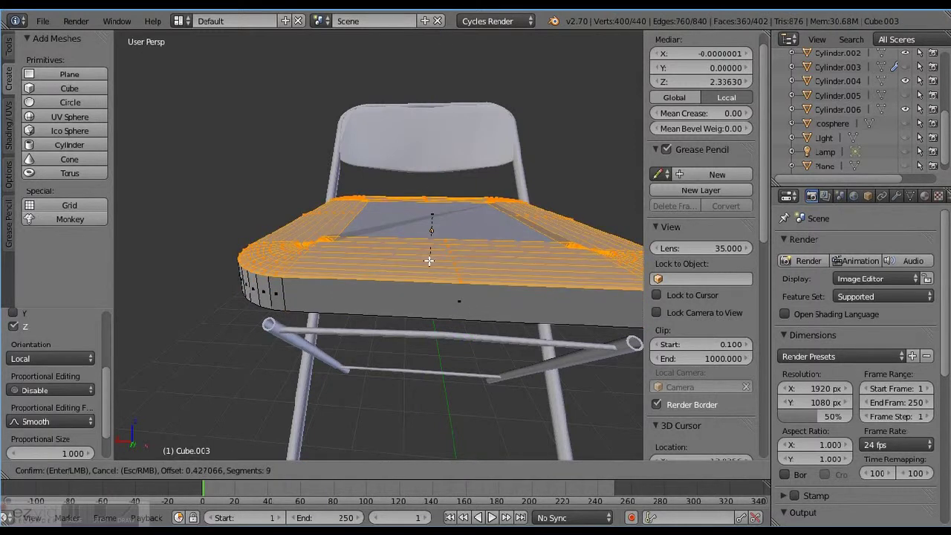
pyautogui.click(227, 371)
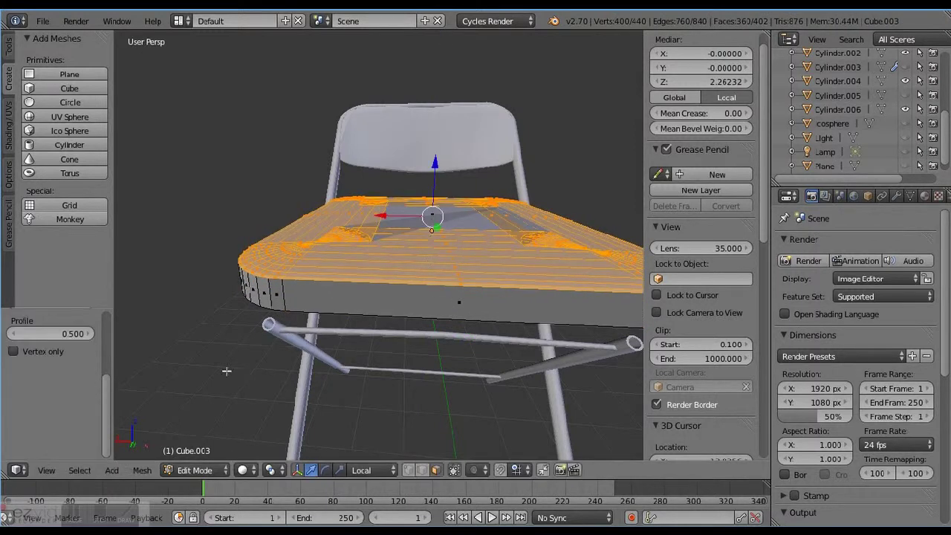
pyautogui.keyDown('alt'); pyautogui.rightClick(382, 287); pyautogui.keyUp('alt')
pyautogui.keyDown('alt'); pyautogui.rightClick(346, 285); pyautogui.keyUp('alt')
pyautogui.click(402, 260)
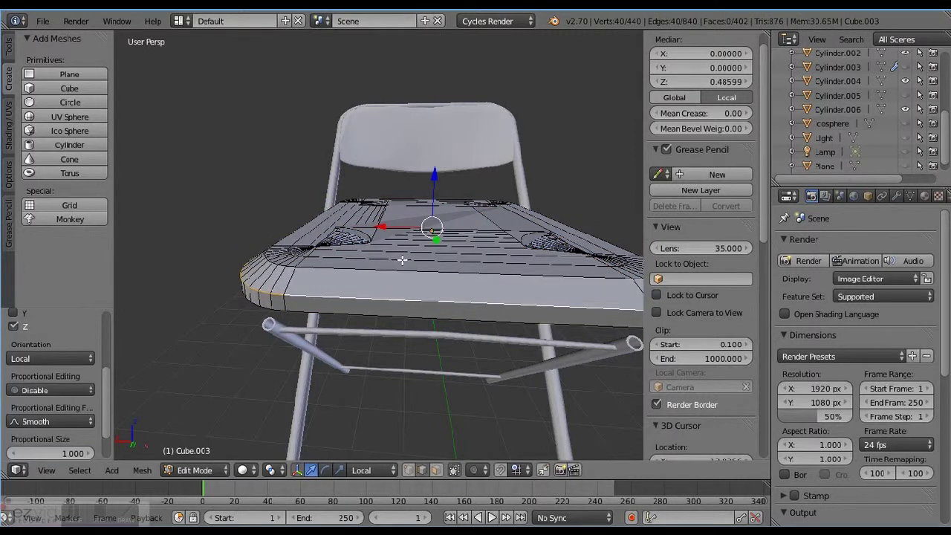
pyautogui.hotkey('ctrl', 'z')
pyautogui.hotkey('ctrl', 'z')
pyautogui.hotkey('ctrl', 'z')
pyautogui.hotkey('ctrl', 'z')
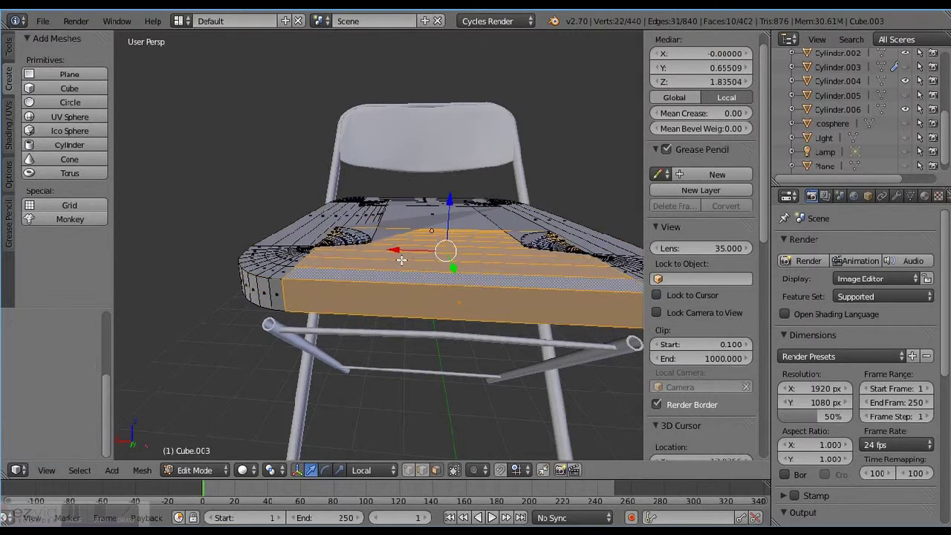
# Add an edge loop around the seat's side with slide factor -0.110 and try a 9-segment bevel including the top edges
pyautogui.click(9, 47)
pyautogui.click(59, 290)
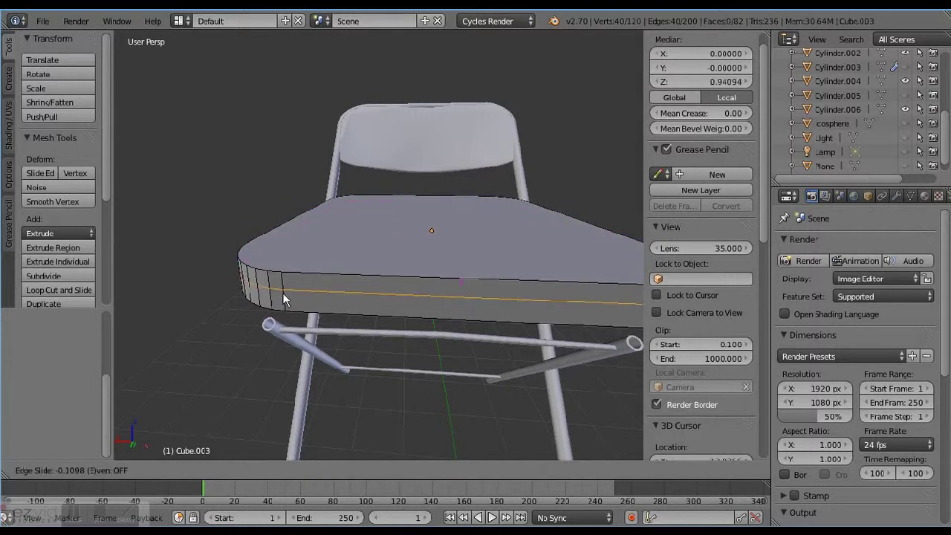
pyautogui.click(284, 299)
pyautogui.rightClick(405, 277)
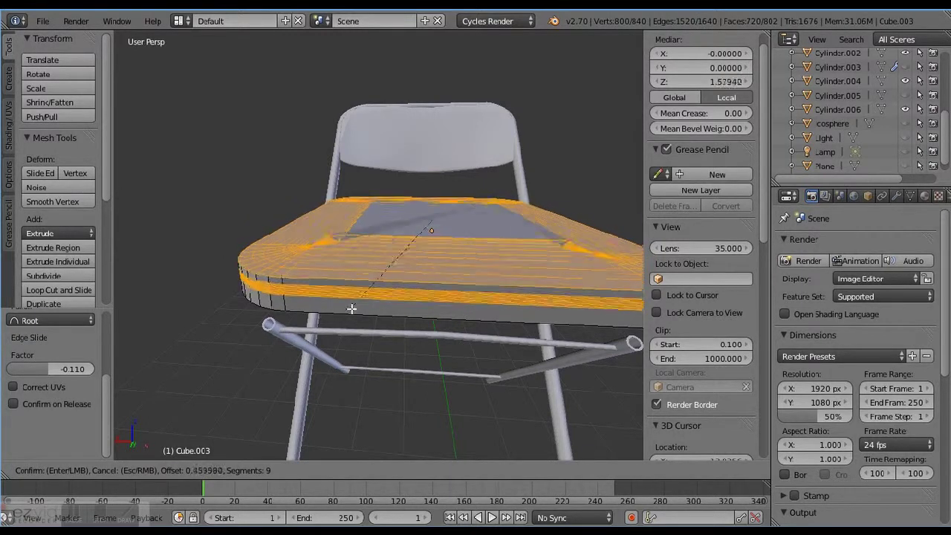
pyautogui.rightClick(376, 310)
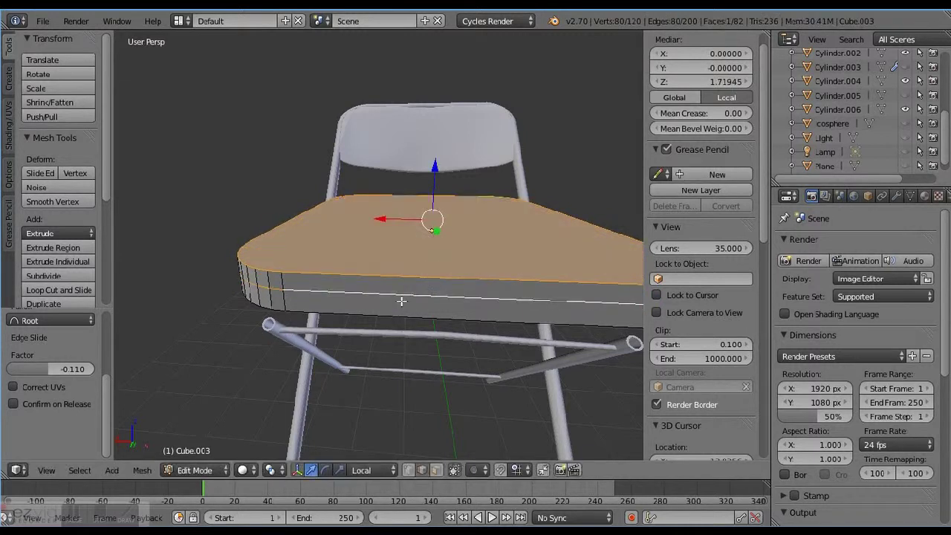
# Place the side edge loop at slide factor -0.332 with Sphere falloff and try deleting it
pyautogui.click(62, 321)
pyautogui.click(63, 292)
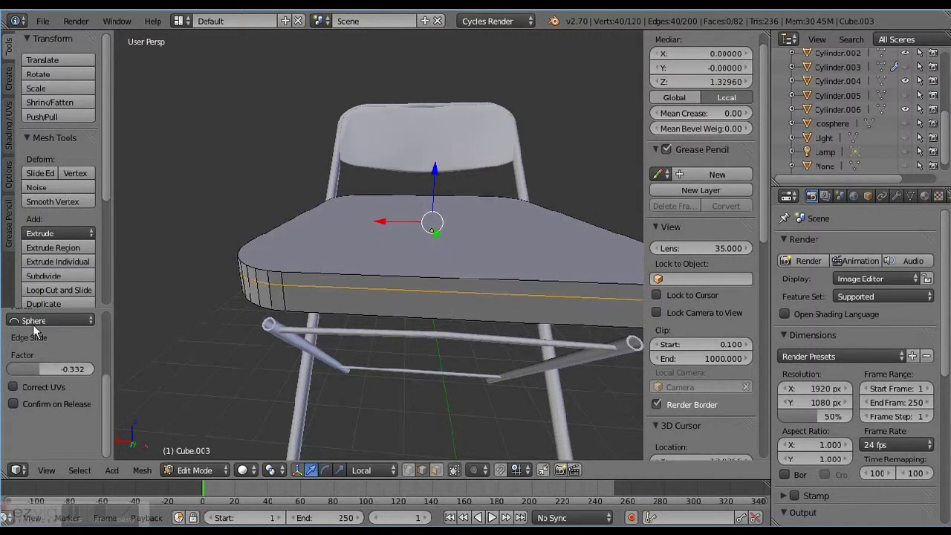
pyautogui.click(33, 322)
pyautogui.press('x')
pyautogui.click(199, 233)
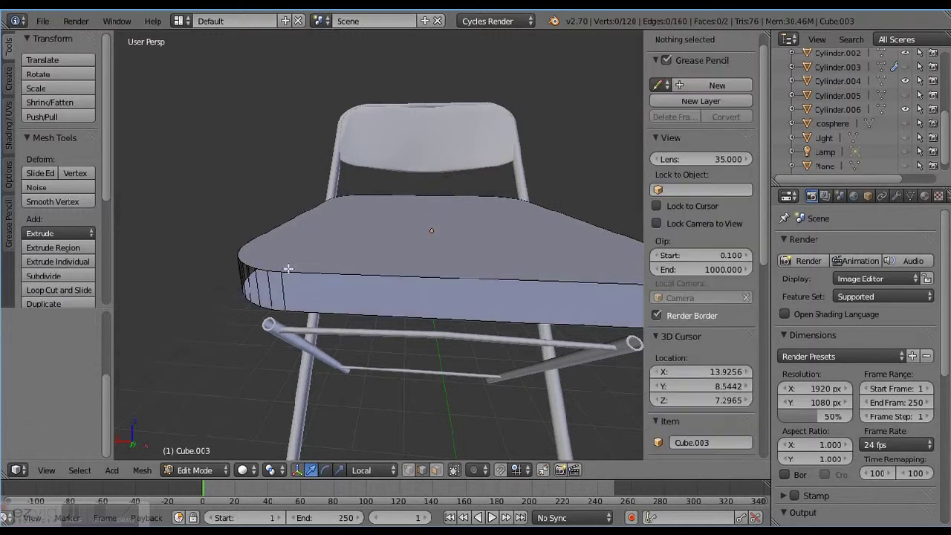
# Add a Bevel modifier to the seat with a width of 0.0800 and a profile of 0.54
pyautogui.press('a')
pyautogui.moveTo(288, 269); pyautogui.dragTo(337, 279, button='middle')
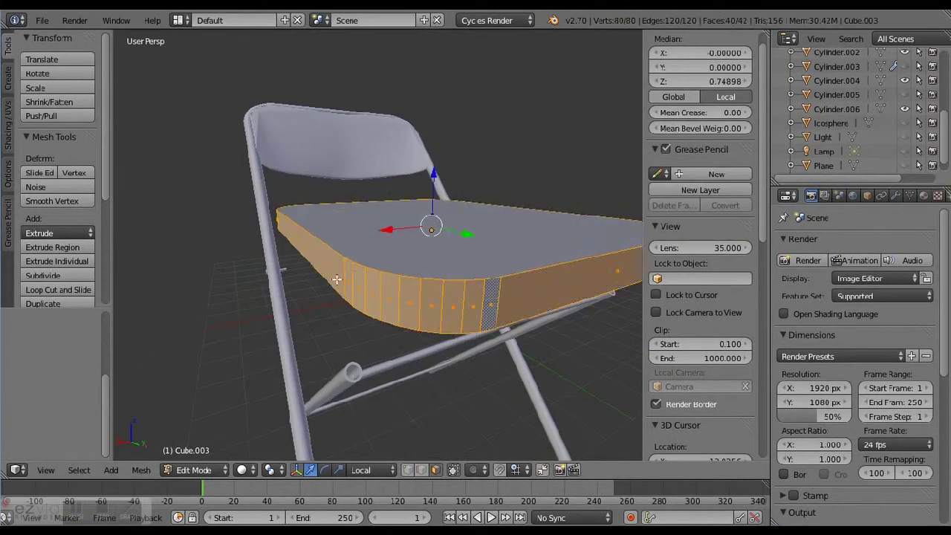
pyautogui.scroll(-5, 336, 279)
pyautogui.scroll(5, 592, 350)
pyautogui.click(895, 195)
pyautogui.click(855, 243)
pyautogui.click(627, 294)
pyautogui.moveTo(627, 295); pyautogui.dragTo(809, 318, button='middle')
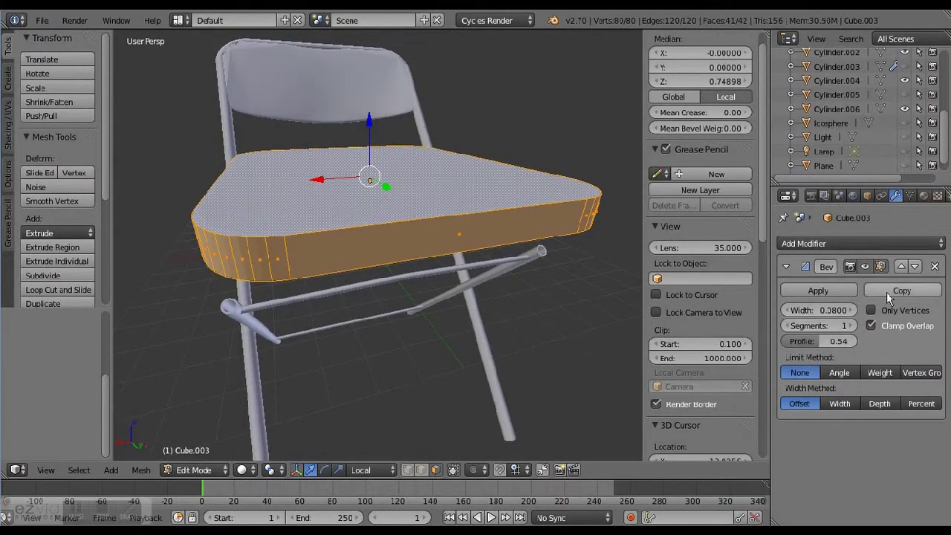
# Remove the seat's Bevel modifier and try a new one in Object Mode with a width of 0.1250
pyautogui.click(935, 266)
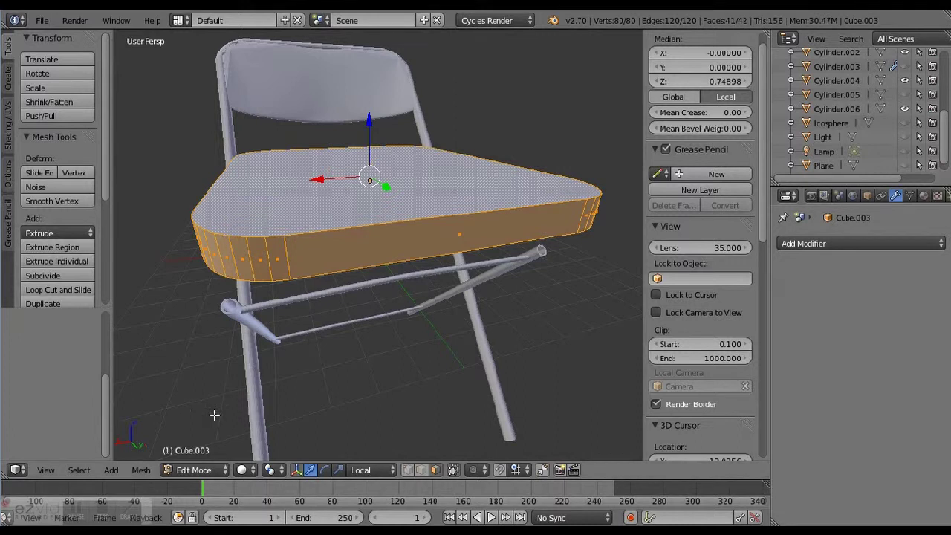
pyautogui.press('Tab')
pyautogui.click(854, 243)
pyautogui.click(632, 304)
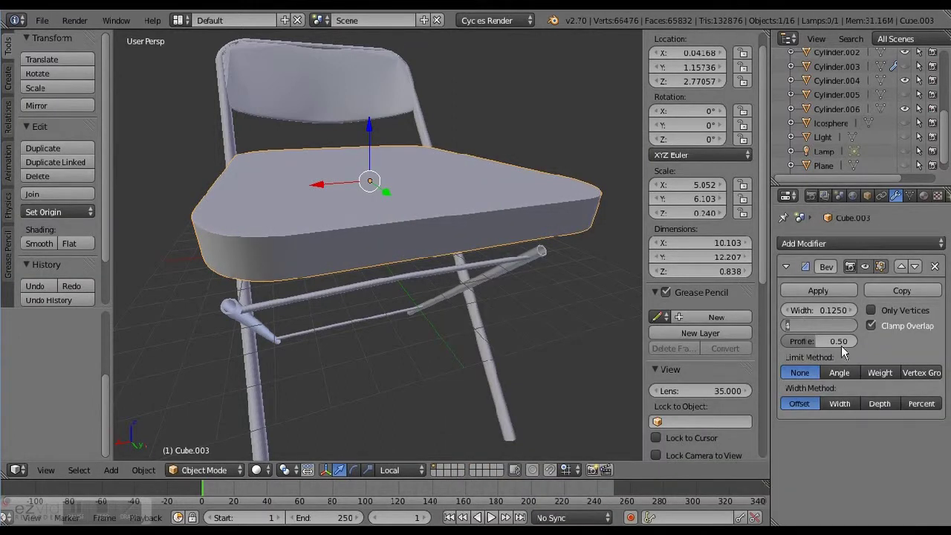
pyautogui.moveTo(565, 312); pyautogui.dragTo(386, 245, button='middle')
pyautogui.click(935, 266)
# Lower the seat's top face to a local Z of 2.06094 in Edit Mode and add another Bevel modifier
pyautogui.press('Tab')
pyautogui.rightClick(243, 217)
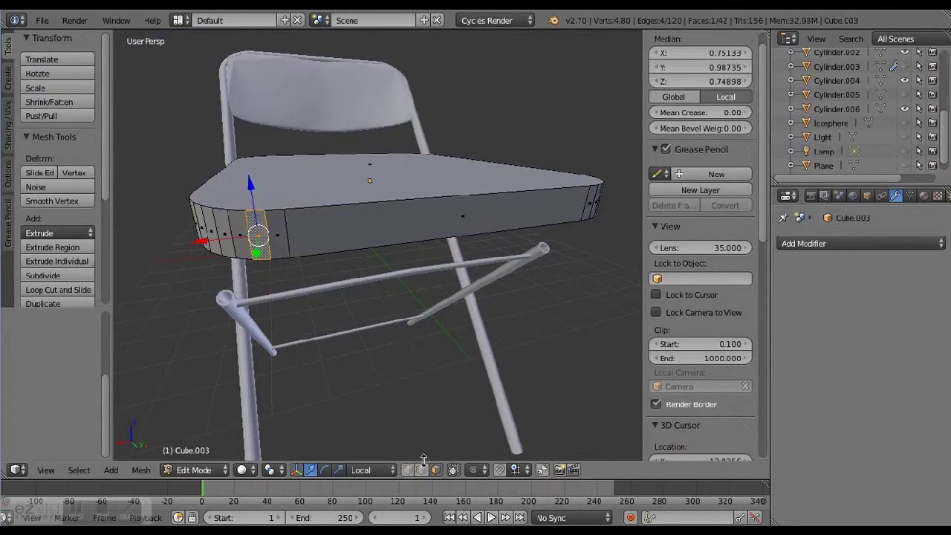
pyautogui.rightClick(357, 178)
pyautogui.click(855, 243)
pyautogui.click(632, 304)
pyautogui.moveTo(377, 121); pyautogui.dragTo(374, 171)
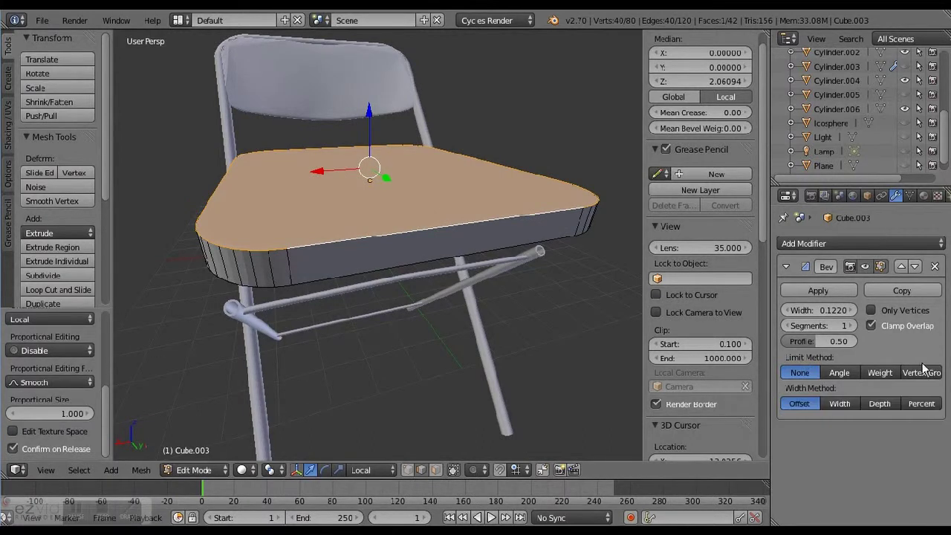
# Try the Bevel modifier with a width of 0.5610 and other limit and width methods, and remove it
pyautogui.click(877, 374)
pyautogui.click(879, 404)
pyautogui.click(918, 408)
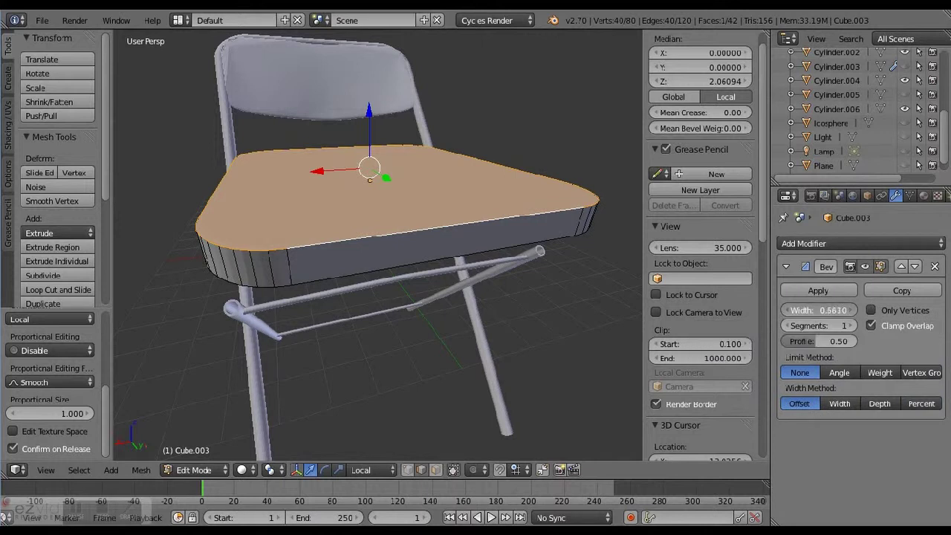
pyautogui.click(935, 266)
# Bevel the edges around the seat's top face with 9 segments
pyautogui.click(392, 263)
pyautogui.press('a')
pyautogui.press('a')
pyautogui.press('a')
pyautogui.press('a')
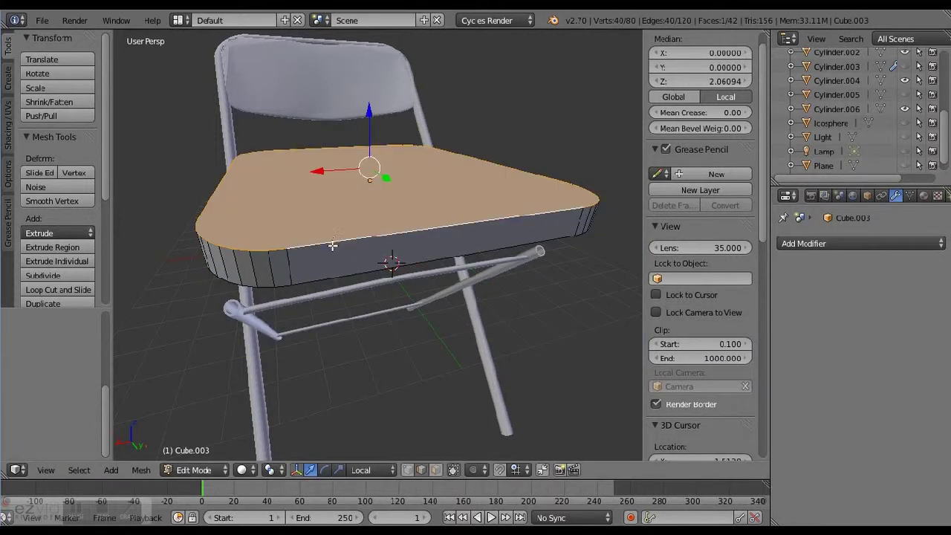
pyautogui.hotkey('ctrl', 'b')
pyautogui.scroll(8, 330, 257)
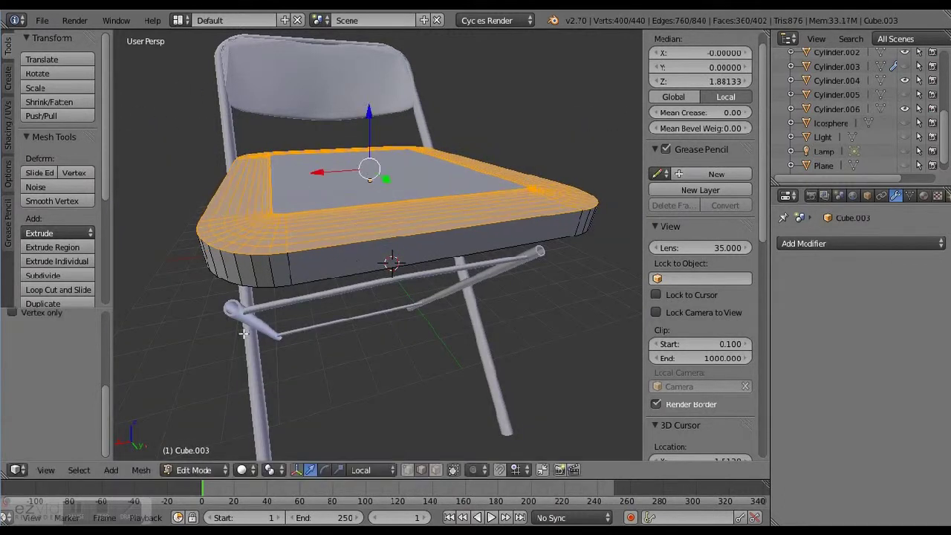
# Lower the bevel's outer edge loops in turn, bringing one to local Z 1.22380 and widening it slightly
pyautogui.rightClick(331, 250)
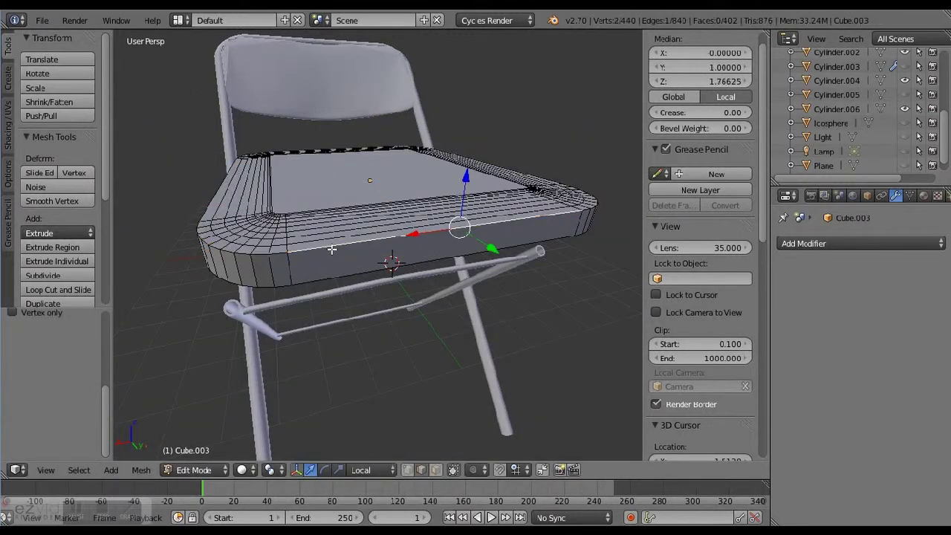
pyautogui.moveTo(369, 123); pyautogui.dragTo(314, 238)
pyautogui.moveTo(369, 137); pyautogui.dragTo(366, 164)
pyautogui.moveTo(366, 165); pyautogui.dragTo(402, 227, button='middle')
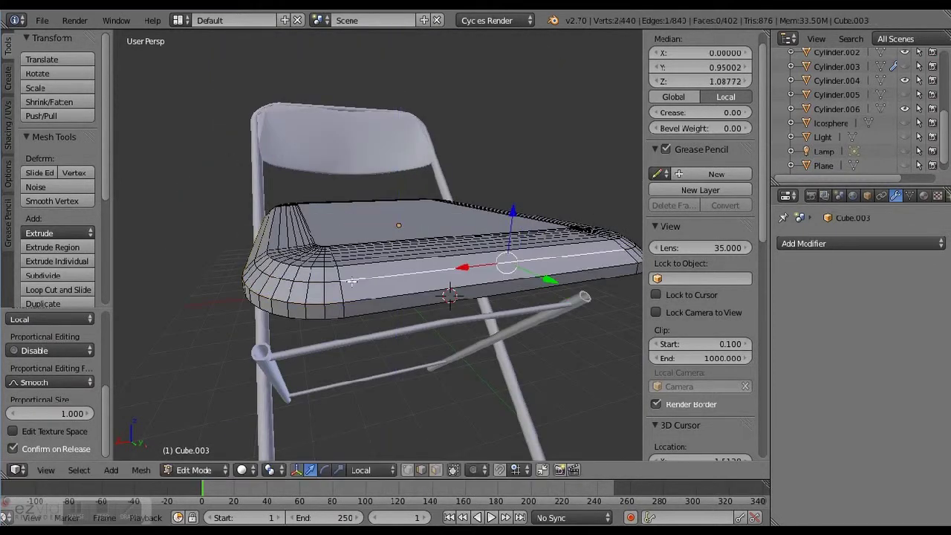
pyautogui.press('s')
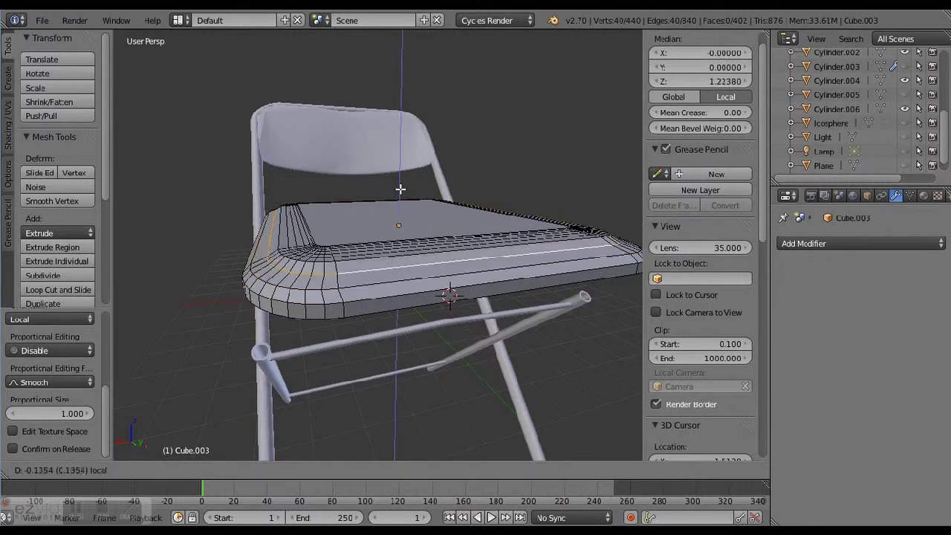
pyautogui.press('s')
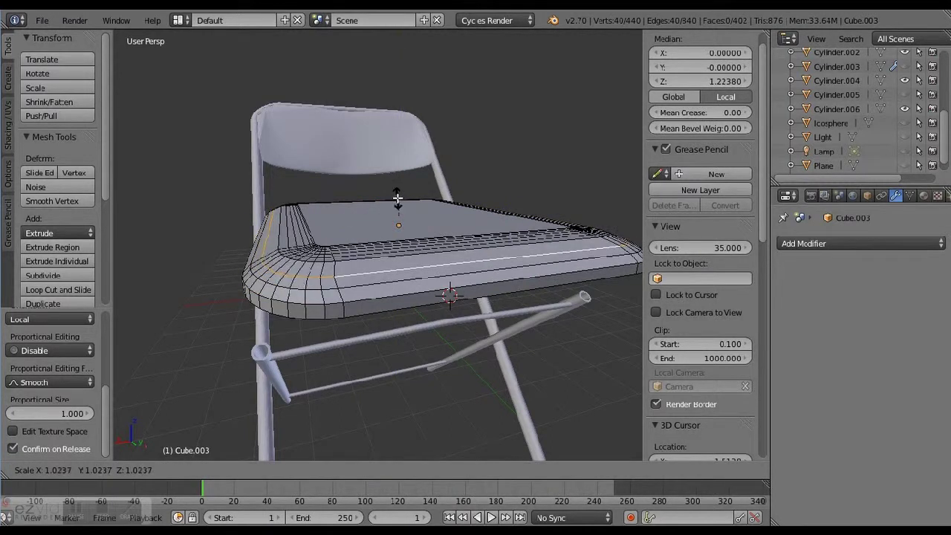
pyautogui.click(428, 165)
pyautogui.click(399, 230)
# Lower the next inner edge loop of the bevel by about 0.08 along local Z and scale it slightly
pyautogui.moveTo(399, 230); pyautogui.dragTo(351, 283, button='middle')
pyautogui.keyDown('alt'); pyautogui.click(370, 257); pyautogui.keyUp('alt')
pyautogui.press('g')
pyautogui.press('z')
pyautogui.press('z')
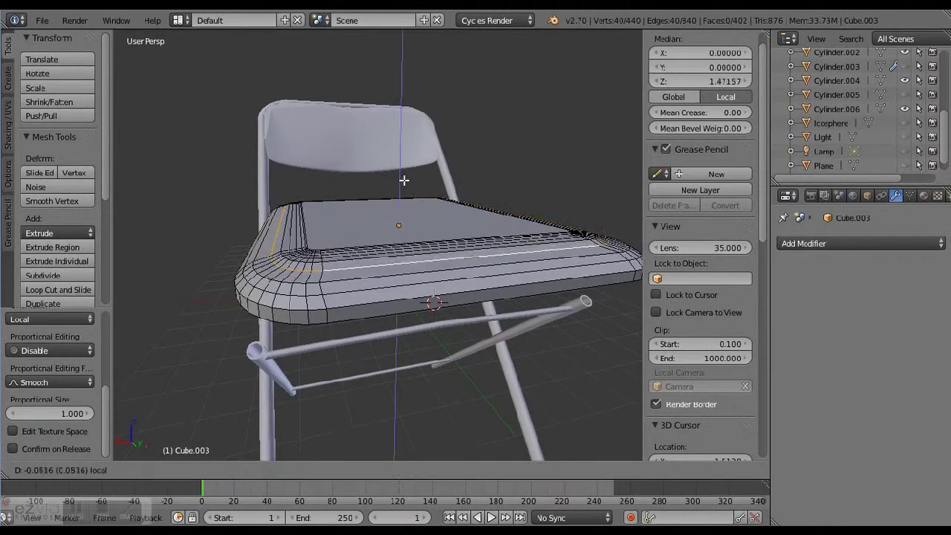
pyautogui.click(406, 179)
pyautogui.press('s')
pyautogui.click(408, 176)
# Leave Edit Mode and lower the whole seat to Z 0.94340, closer to the leg frame
pyautogui.moveTo(408, 176); pyautogui.dragTo(341, 222, button='middle')
pyautogui.press('Tab')
pyautogui.moveTo(332, 267); pyautogui.dragTo(393, 223, button='middle')
pyautogui.press('g')
pyautogui.press('z')
pyautogui.click(386, 327)
pyautogui.moveTo(387, 327); pyautogui.dragTo(401, 223, button='middle')
pyautogui.press('g')
pyautogui.press('z')
pyautogui.click(394, 286)
# Scale the seat to 5.132 by 6.200 by 0.243 and shift it along Y between the frame tubes
pyautogui.moveTo(394, 286); pyautogui.dragTo(376, 333, button='middle')
pyautogui.press('s')
pyautogui.click(368, 298)
pyautogui.moveTo(367, 299); pyautogui.dragTo(383, 338, button='middle')
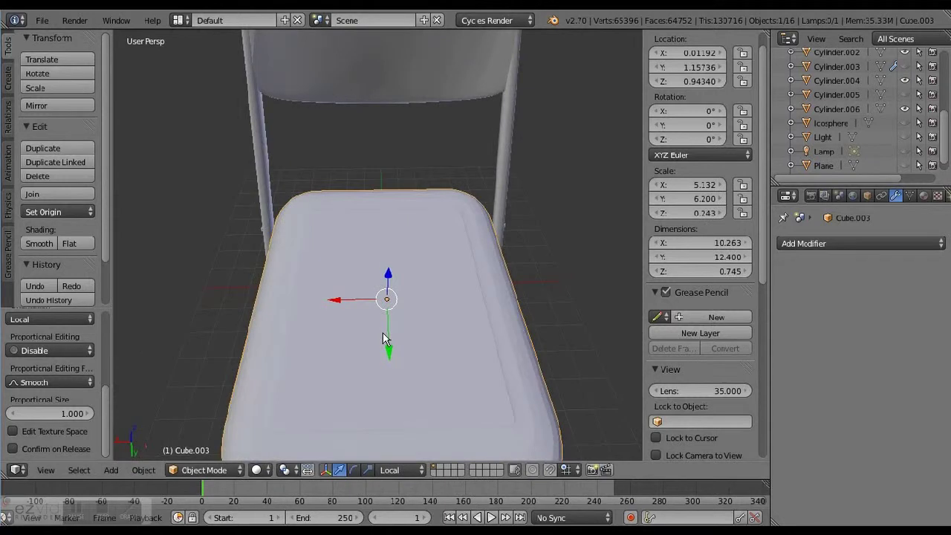
pyautogui.click(46, 469)
pyautogui.click(67, 405)
pyautogui.scroll(4, 375, 175)
pyautogui.press('g')
pyautogui.press('y')
pyautogui.click(376, 171)
pyautogui.moveTo(375, 171); pyautogui.dragTo(364, 248, button='middle')
pyautogui.rightClick(372, 186)
pyautogui.press('r')
pyautogui.press('x')
pyautogui.press('Escape')
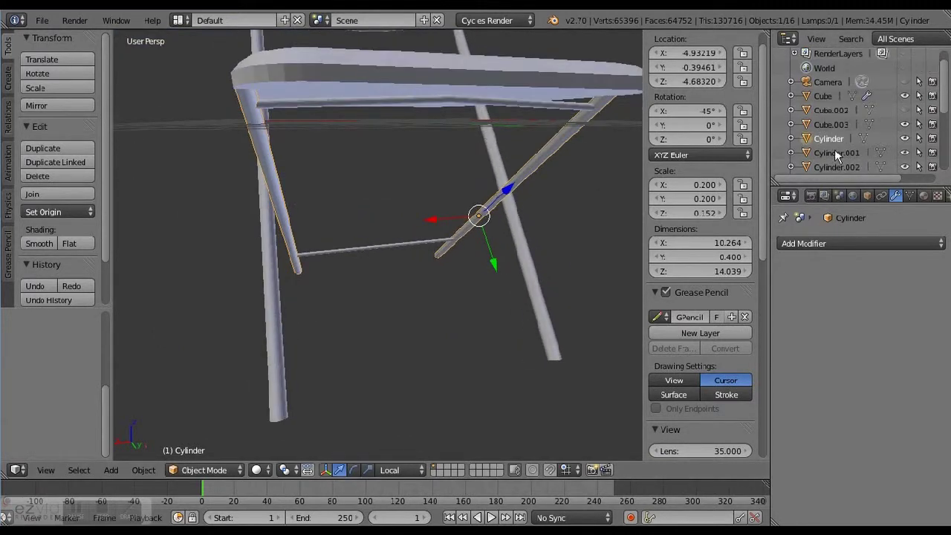
# Open the crossing leg pair in Edit Mode and select the geometry of one leg tube
pyautogui.click(849, 155)
pyautogui.rightClick(849, 155)
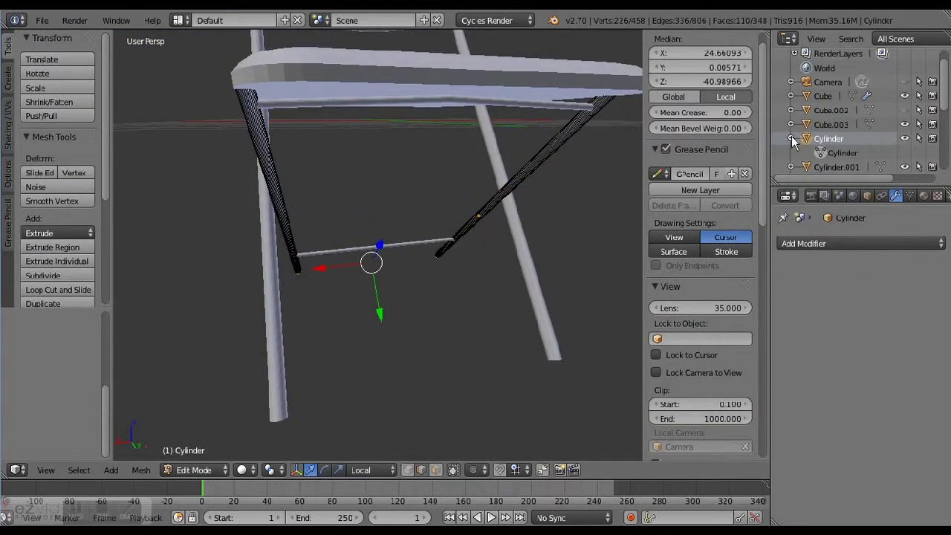
pyautogui.moveTo(296, 221); pyautogui.dragTo(391, 151, button='middle')
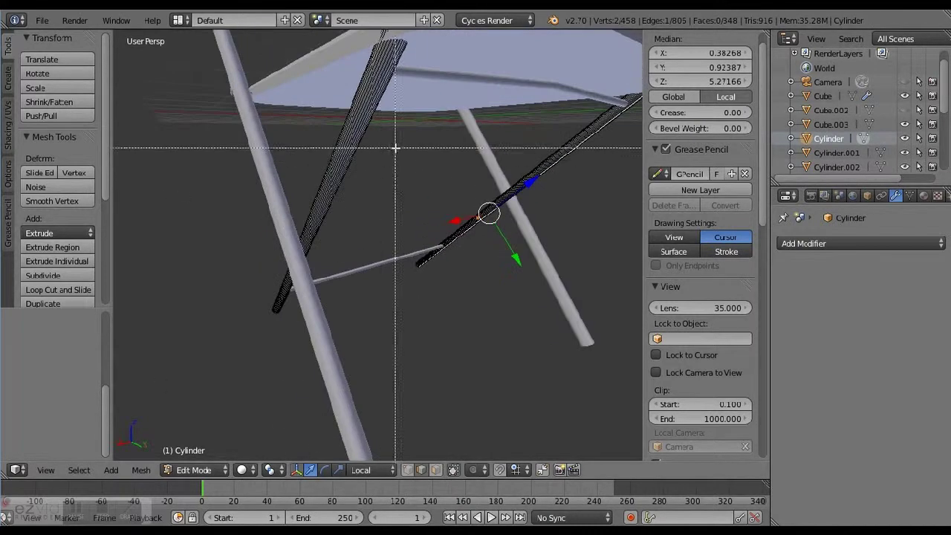
pyautogui.press('l')
pyautogui.moveTo(387, 210); pyautogui.dragTo(415, 471, button='middle')
pyautogui.moveTo(286, 346); pyautogui.dragTo(252, 259, button='middle')
pyautogui.moveTo(253, 259); pyautogui.dragTo(397, 237)
pyautogui.moveTo(396, 238); pyautogui.dragTo(363, 228, button='middle')
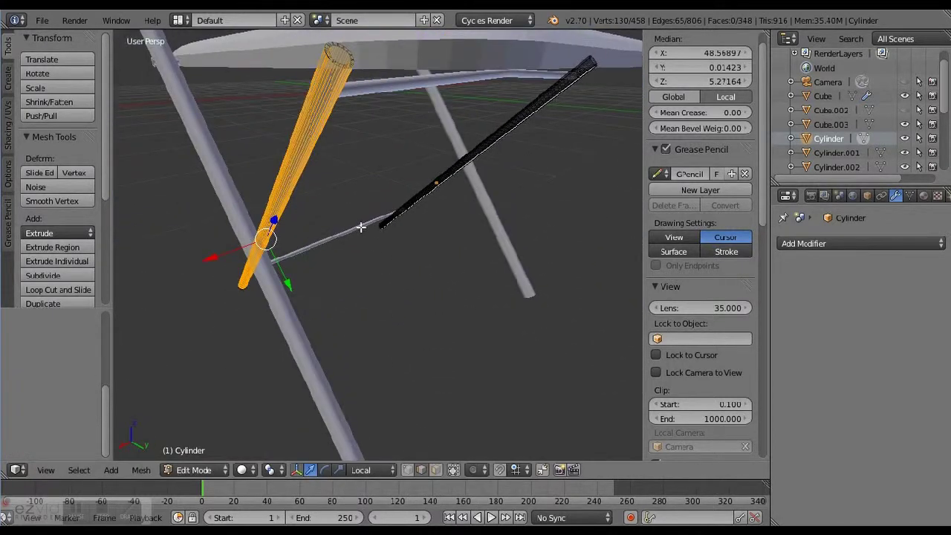
# Try to move the selected leg tube inward along its local X axis
pyautogui.moveTo(369, 41); pyautogui.dragTo(276, 329, button='middle')
pyautogui.press('n')
pyautogui.press('g')
pyautogui.press('x')
pyautogui.press('x')
pyautogui.click(233, 279)
pyautogui.moveTo(234, 279); pyautogui.dragTo(305, 245, button='middle')
pyautogui.click(45, 470)
pyautogui.click(61, 348)
pyautogui.click(46, 470)
pyautogui.click(61, 362)
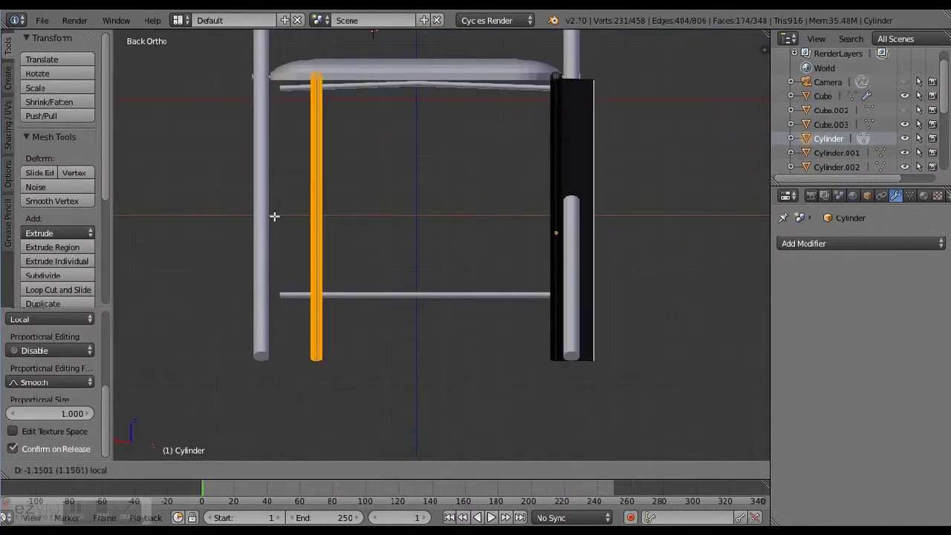
# Box-select the complete leg tube and shift it along X to sit just inside the outer frame tube
pyautogui.moveTo(552, 134); pyautogui.dragTo(238, 223, button='middle')
pyautogui.press('b')
pyautogui.moveTo(238, 223); pyautogui.dragTo(183, 253)
pyautogui.moveTo(183, 252); pyautogui.dragTo(287, 304, button='middle')
pyautogui.click(46, 469)
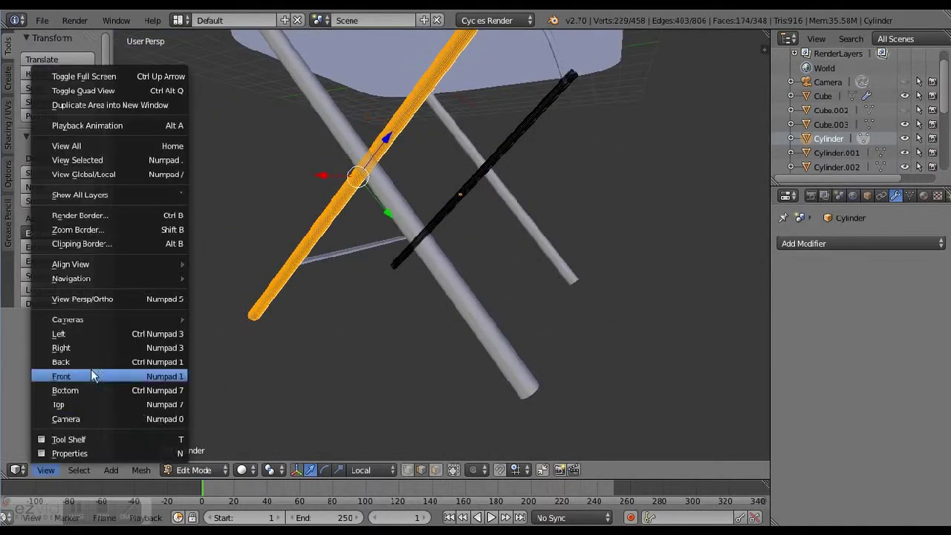
pyautogui.click(61, 362)
pyautogui.scroll(5, 182, 174)
pyautogui.moveTo(206, 199); pyautogui.dragTo(211, 203)
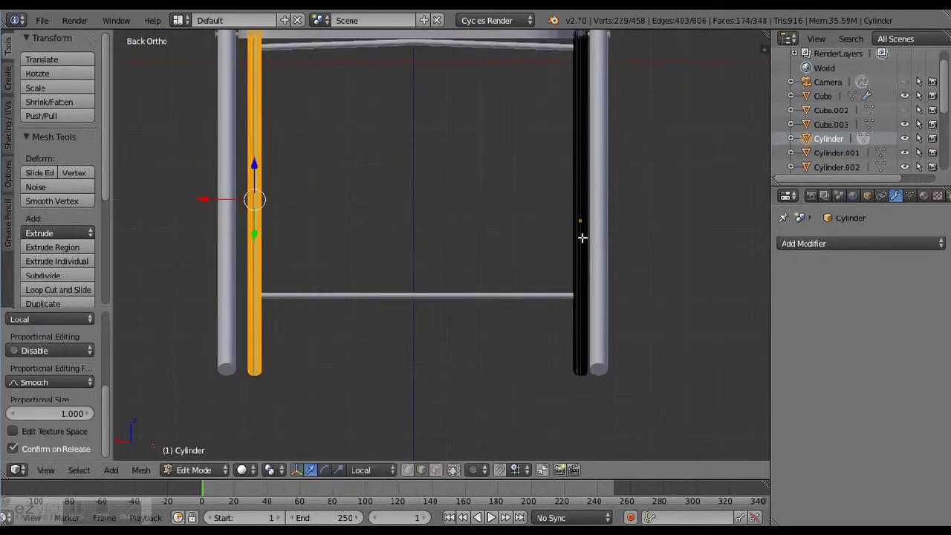
# Select all linked geometry of the opposite leg tube, shift it along X beside its frame tube, and return to Object Mode
pyautogui.keyDown('ctrl'); pyautogui.keyDown('alt'); pyautogui.keyDown('shift'); pyautogui.rightClick(579, 221); pyautogui.keyUp('shift'); pyautogui.keyUp('alt'); pyautogui.keyUp('ctrl')
pyautogui.rightClick(580, 221)
pyautogui.hotkey('ctrl', 'l')
pyautogui.keyDown('shift'); pyautogui.moveTo(547, 110); pyautogui.dragTo(535, 138, button='middle'); pyautogui.keyUp('shift')
pyautogui.moveTo(526, 229); pyautogui.dragTo(518, 231)
pyautogui.moveTo(518, 231); pyautogui.dragTo(302, 79, button='middle')
pyautogui.click(204, 469)
pyautogui.click(201, 452)
# Reposition the bolts beside the seat in Edit Mode, including a move along local Z
pyautogui.moveTo(232, 276); pyautogui.dragTo(199, 202, button='middle')
pyautogui.scroll(5, 468, 202)
pyautogui.rightClick(446, 196)
pyautogui.click(204, 469)
pyautogui.click(202, 438)
pyautogui.moveTo(479, 127); pyautogui.dragTo(487, 130)
pyautogui.moveTo(486, 130); pyautogui.dragTo(448, 219, button='middle')
pyautogui.press('g')
pyautogui.press('z')
pyautogui.press('z')
pyautogui.click(450, 237)
pyautogui.click(204, 469)
pyautogui.click(202, 449)
# Try duplicating the bolts with a move along local Z, and delete the copy
pyautogui.scroll(-3, 467, 168)
pyautogui.scroll(5, 456, 250)
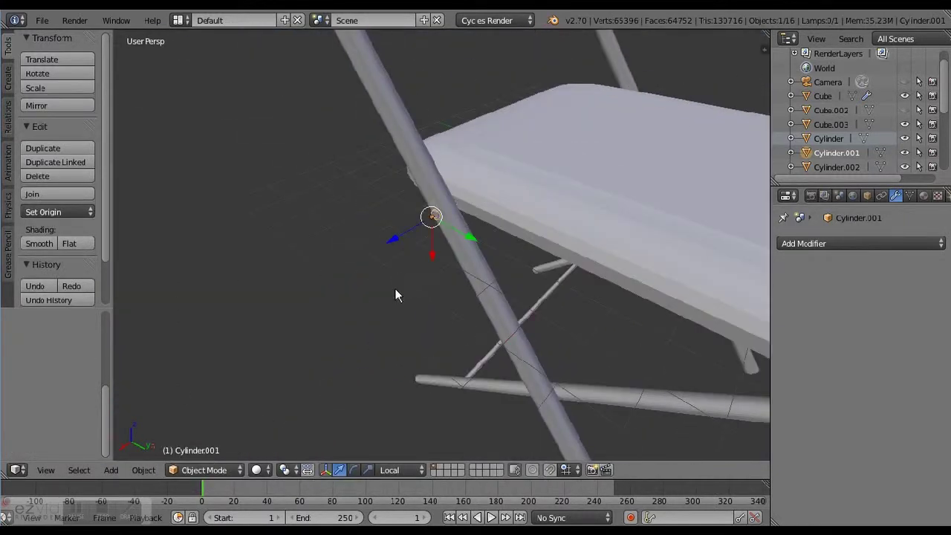
pyautogui.hotkey('shift', 'd')
pyautogui.press('z')
pyautogui.press('z')
pyautogui.click(541, 404)
pyautogui.moveTo(542, 404); pyautogui.dragTo(486, 401, button='middle')
pyautogui.moveTo(620, 280); pyautogui.dragTo(476, 320, button='middle')
pyautogui.press('Delete')
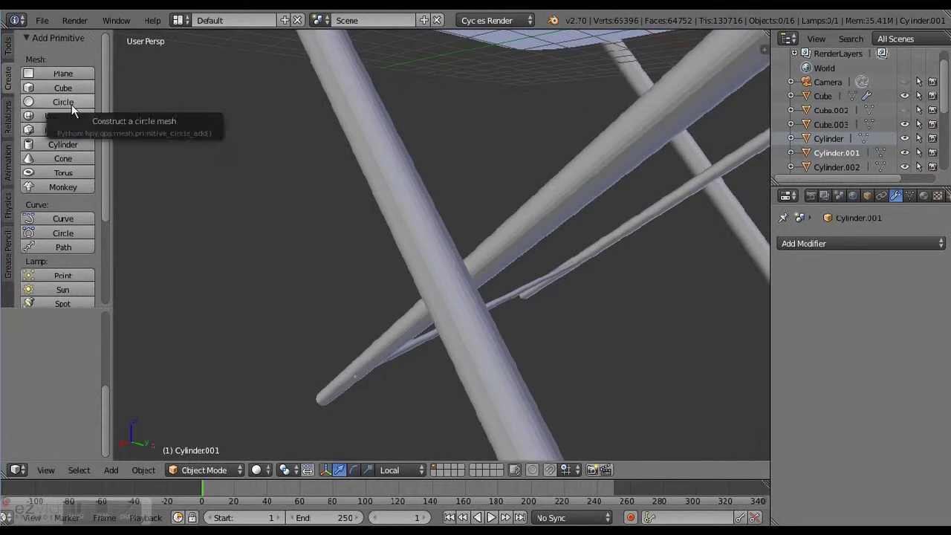
# Paste a copy of the bolts and position it where the crossing legs meet the outer frame tubes
pyautogui.moveTo(223, 104); pyautogui.dragTo(378, 105, button='middle')
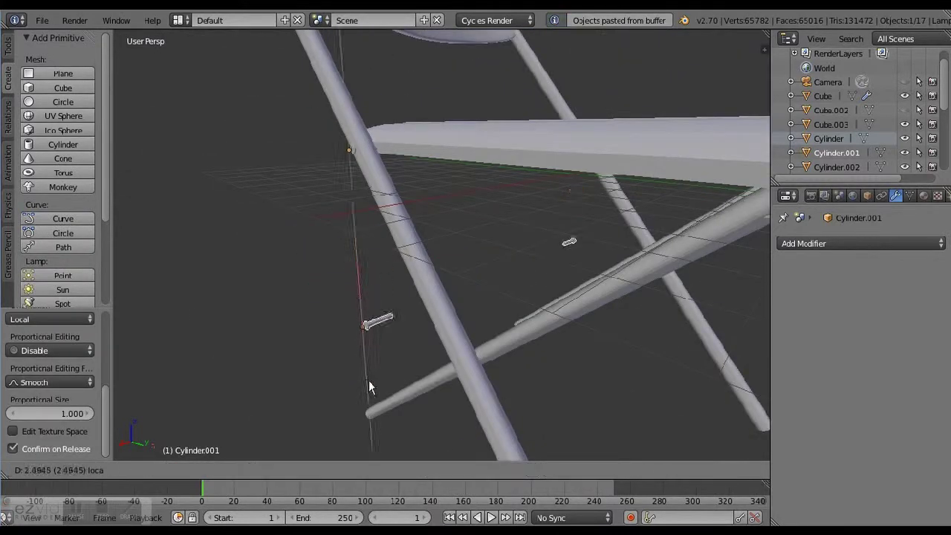
pyautogui.moveTo(367, 387); pyautogui.dragTo(491, 386)
pyautogui.click(455, 413)
pyautogui.moveTo(455, 413); pyautogui.dragTo(448, 282, button='middle')
pyautogui.press('s')
pyautogui.rightClick(387, 299)
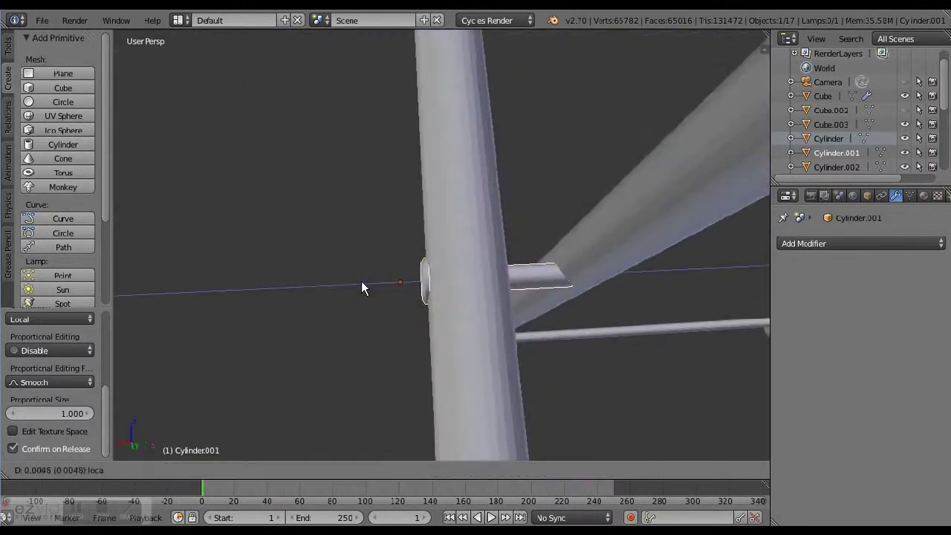
pyautogui.moveTo(365, 287); pyautogui.dragTo(435, 469, button='middle')
pyautogui.press('g')
pyautogui.press('x')
pyautogui.click(513, 252)
# Open the copied bolts in Edit Mode and select the end face of one bolt
pyautogui.click(203, 438)
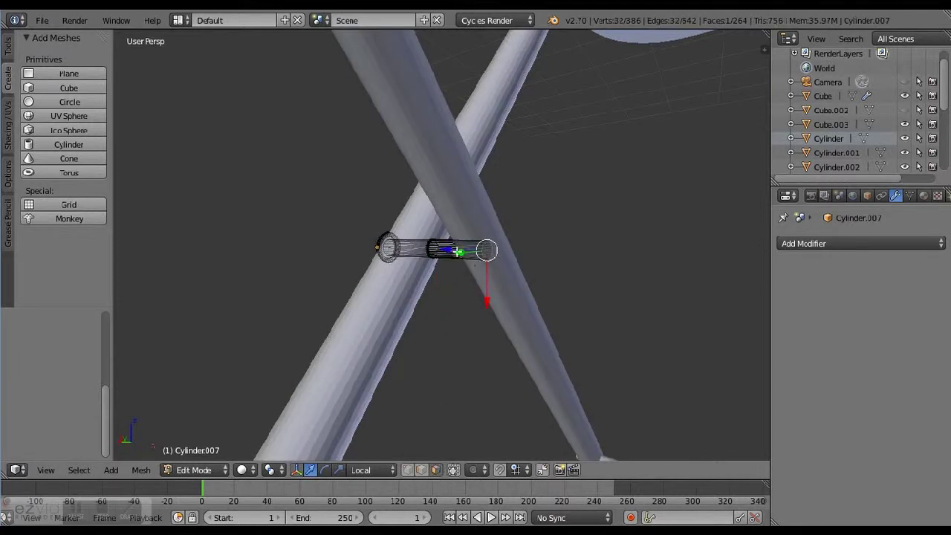
pyautogui.click(475, 255)
pyautogui.scroll(-5, 475, 255)
pyautogui.moveTo(446, 252); pyautogui.dragTo(337, 247, button='middle')
pyautogui.scroll(5, 413, 255)
pyautogui.scroll(3, 336, 247)
# Try adding a cylinder inside the bolt mesh and moving it toward the bolt, and undo the addition
pyautogui.click(69, 144)
pyautogui.scroll(-5, 552, 235)
pyautogui.press('g')
pyautogui.press('z')
pyautogui.click(382, 322)
pyautogui.scroll(3, 382, 322)
pyautogui.press('g')
pyautogui.press('y')
pyautogui.press('y')
pyautogui.press('Escape')
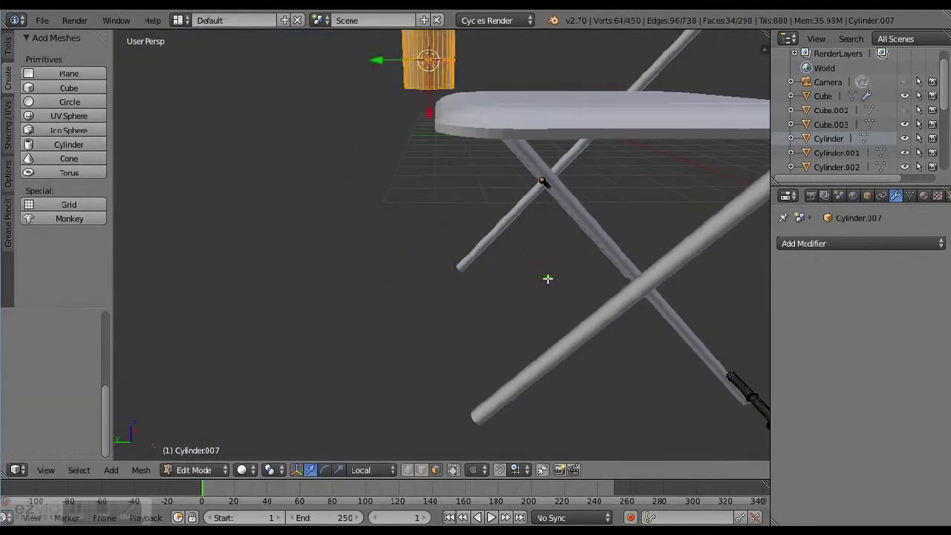
pyautogui.hotkey('ctrl', 'z')
pyautogui.hotkey('ctrl', 'z')
# Focus on the bolt's end face and add an edge loop around the shaft close to that end
pyautogui.press('KP_Decimal')
pyautogui.moveTo(558, 287); pyautogui.dragTo(446, 245, button='middle')
pyautogui.click(141, 470)
pyautogui.scroll(6, 446, 246)
pyautogui.scroll(-3, 446, 246)
pyautogui.click(8, 46)
pyautogui.click(44, 290)
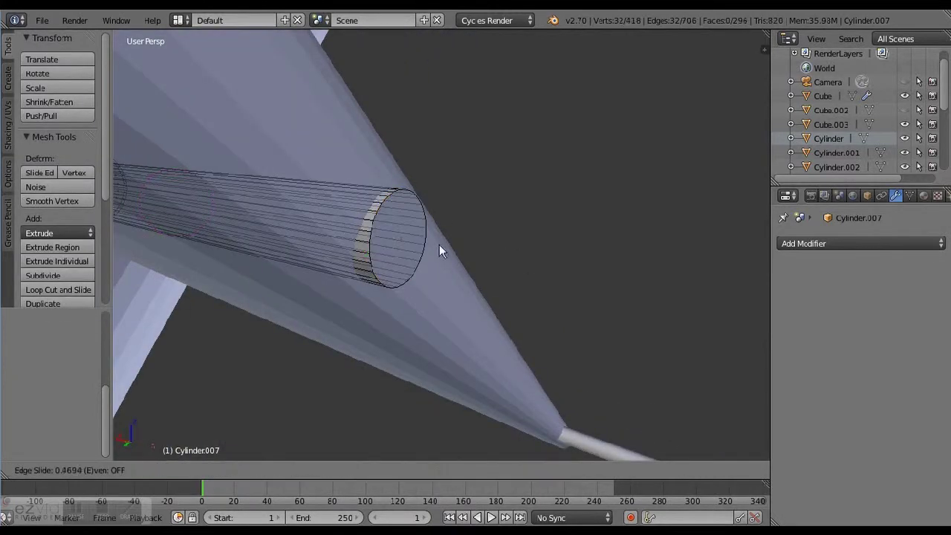
pyautogui.click(367, 229)
pyautogui.click(557, 253)
# Move the bolt's end face slightly outward and add an edge loop around the short section behind it
pyautogui.moveTo(400, 241); pyautogui.dragTo(403, 242, button='right')
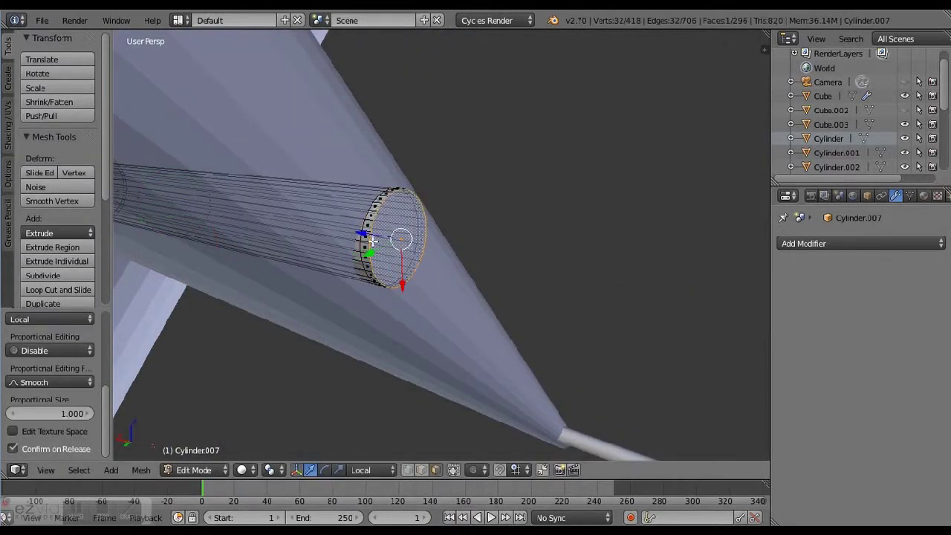
pyautogui.hotkey('ctrl', 'r')
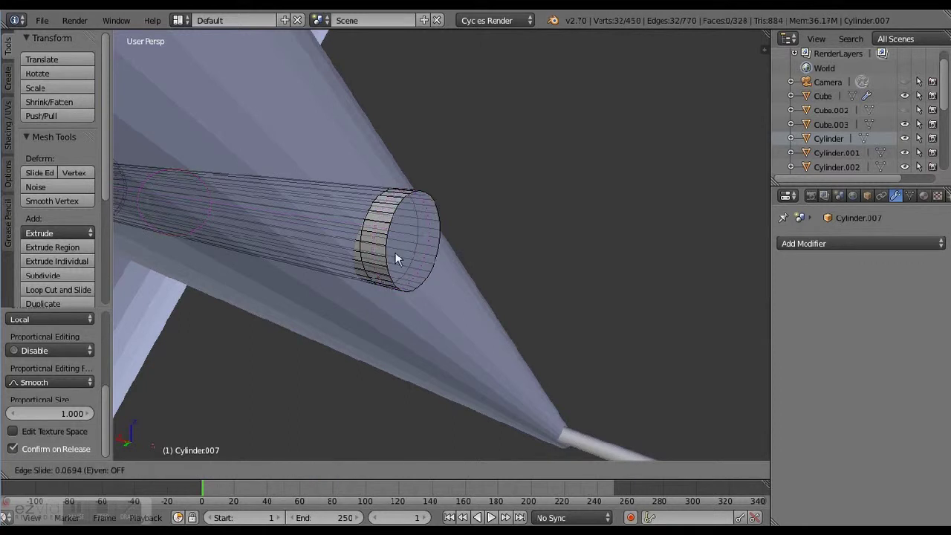
pyautogui.rightClick(396, 258)
pyautogui.click(67, 295)
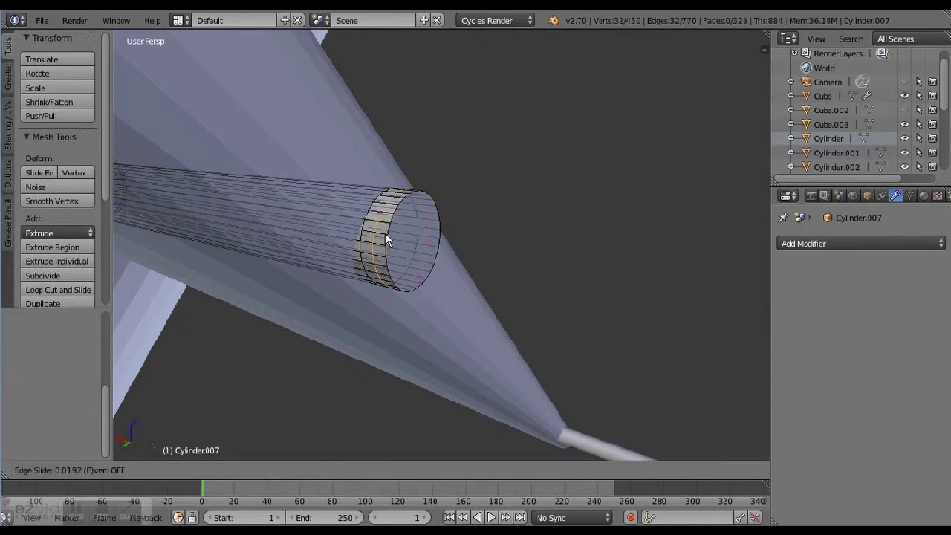
pyautogui.click(383, 234)
# Scale up the bolt's end face to flare the shaft into a wider head
pyautogui.click(329, 291)
pyautogui.moveTo(329, 291); pyautogui.dragTo(401, 222, button='middle')
pyautogui.press('s')
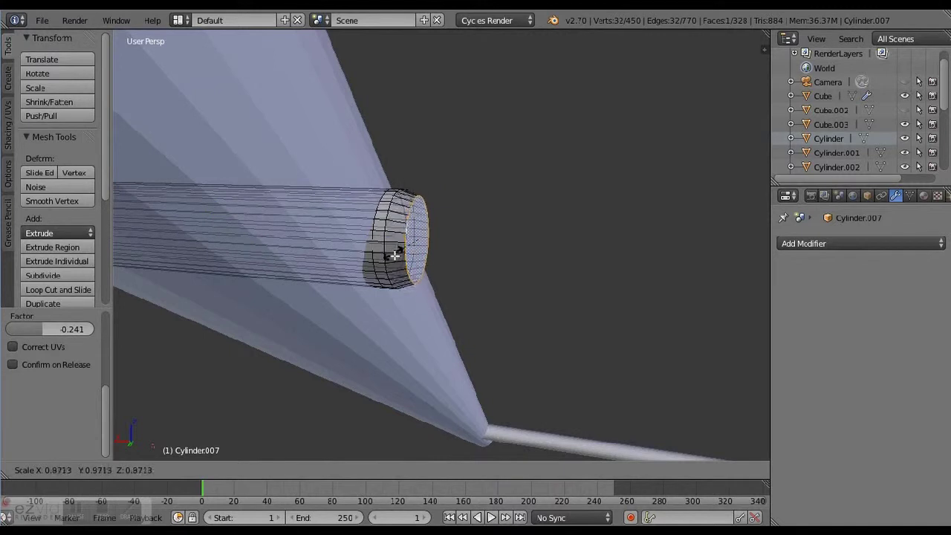
pyautogui.click(410, 281)
# Select the edge loop just behind the flared end face and shift it along the bolt's local Z axis
pyautogui.rightClick(378, 242)
pyautogui.moveTo(414, 242); pyautogui.dragTo(406, 274, button='middle')
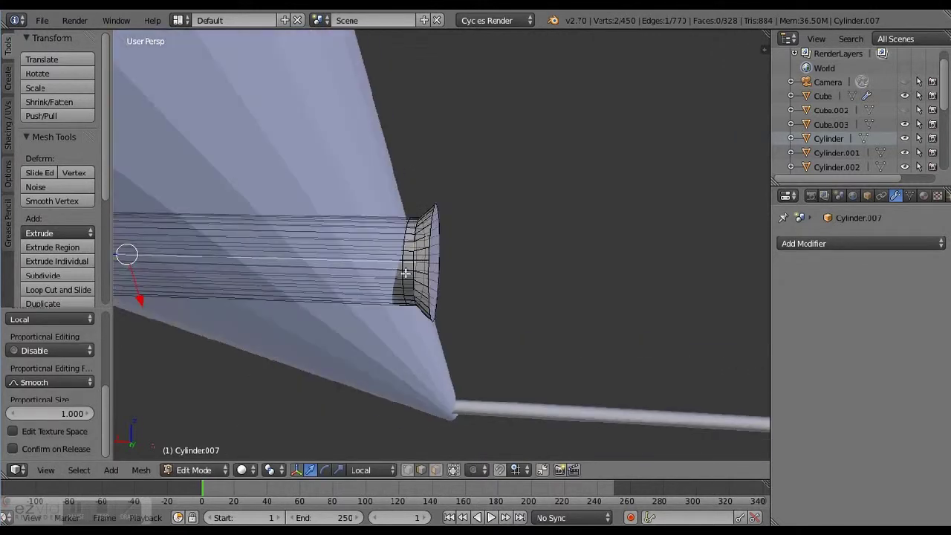
pyautogui.click(474, 470)
pyautogui.keyDown('alt'); pyautogui.rightClick(414, 245); pyautogui.keyUp('alt')
pyautogui.press('g')
pyautogui.press('z')
pyautogui.press('z')
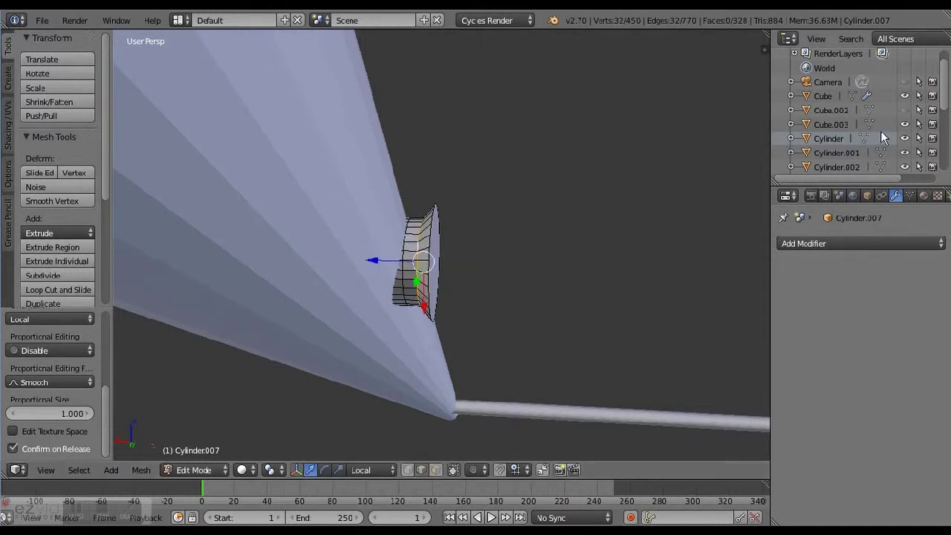
# Scale up the selected edge loop and nudge it along the bolt's axis to round out the head
pyautogui.scroll(1, 885, 138)
pyautogui.press('s')
pyautogui.click(394, 319)
pyautogui.moveTo(394, 319); pyautogui.dragTo(410, 292, button='middle')
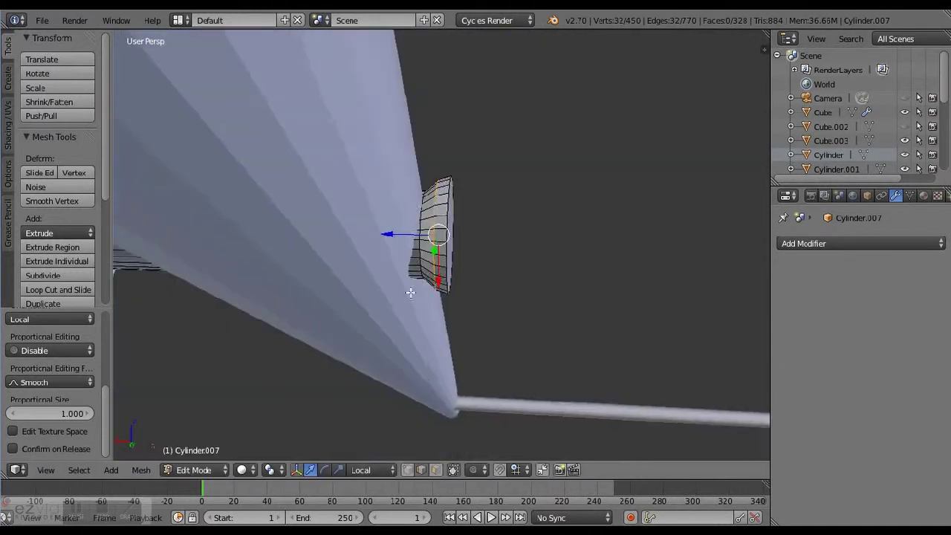
pyautogui.moveTo(410, 237); pyautogui.dragTo(401, 236)
# Select all linked geometry of the headed bolt and move it along its own axis toward the chair leg
pyautogui.moveTo(401, 236); pyautogui.dragTo(533, 145, button='middle')
pyautogui.rightClick(533, 145)
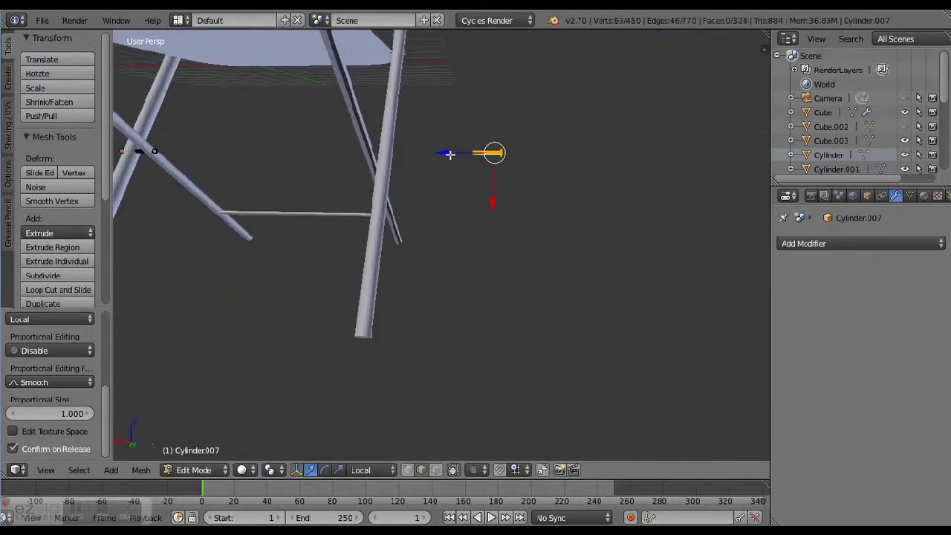
pyautogui.hotkey('ctrl', 'l')
pyautogui.moveTo(488, 187); pyautogui.dragTo(441, 152, button='middle')
pyautogui.moveTo(441, 152); pyautogui.dragTo(416, 152)
pyautogui.moveTo(417, 151); pyautogui.dragTo(275, 124, button='middle')
pyautogui.moveTo(275, 123); pyautogui.dragTo(185, 128)
pyautogui.moveTo(185, 128); pyautogui.dragTo(463, 453, button='middle')
pyautogui.hotkey('ctrl', 'z')
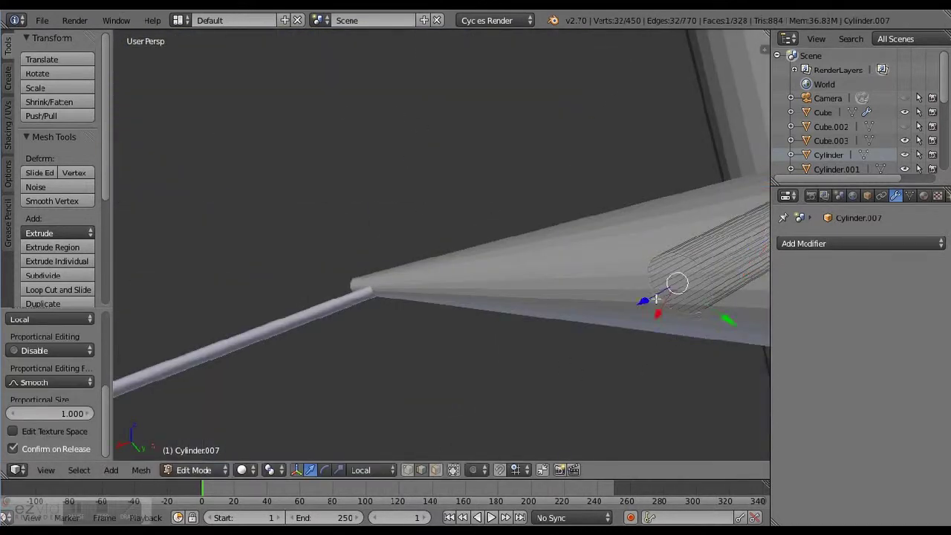
# Extrude the bolt's opposite end face outward and add an edge loop around the new section
pyautogui.press('e')
pyautogui.click(367, 321)
pyautogui.moveTo(367, 320); pyautogui.dragTo(245, 305, button='middle')
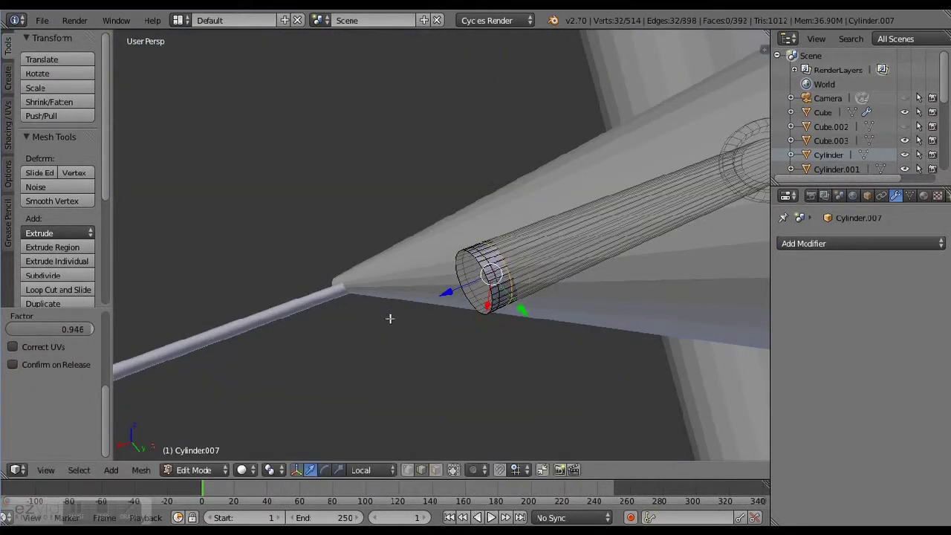
pyautogui.moveTo(389, 318); pyautogui.dragTo(457, 252, button='middle')
pyautogui.hotkey('ctrl', 'z')
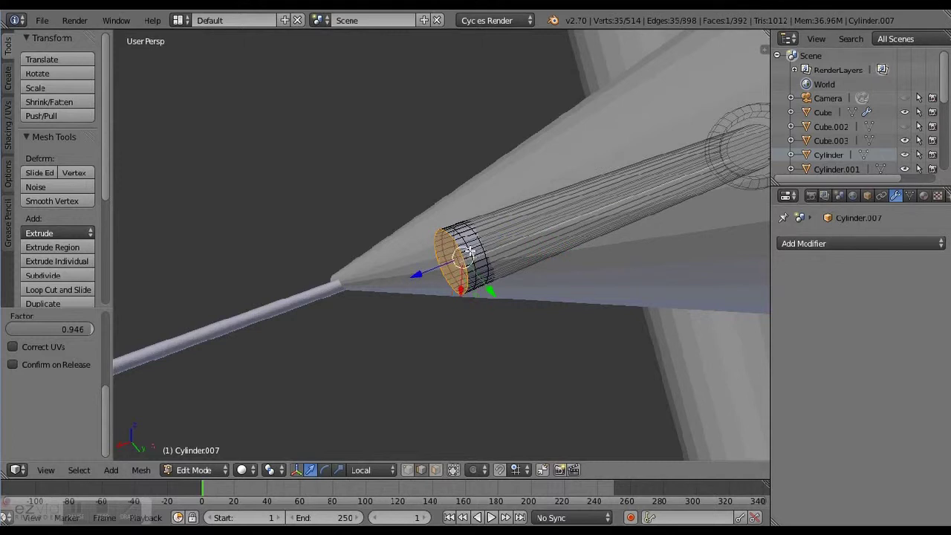
pyautogui.moveTo(471, 253); pyautogui.dragTo(461, 277, button='middle')
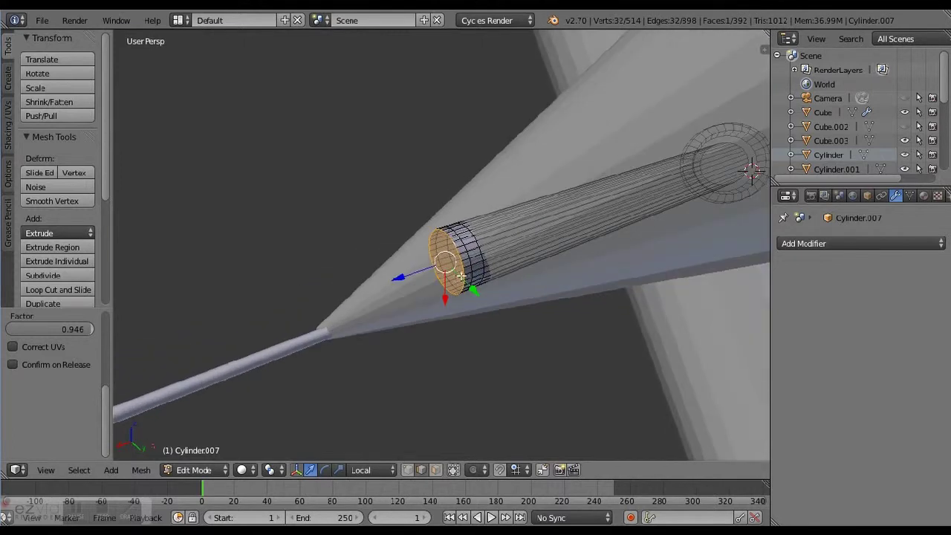
# Scale up the end face and its outer ring into a second bolt head, and return to Object Mode
pyautogui.press('e')
pyautogui.rightClick(465, 254)
pyautogui.press('s')
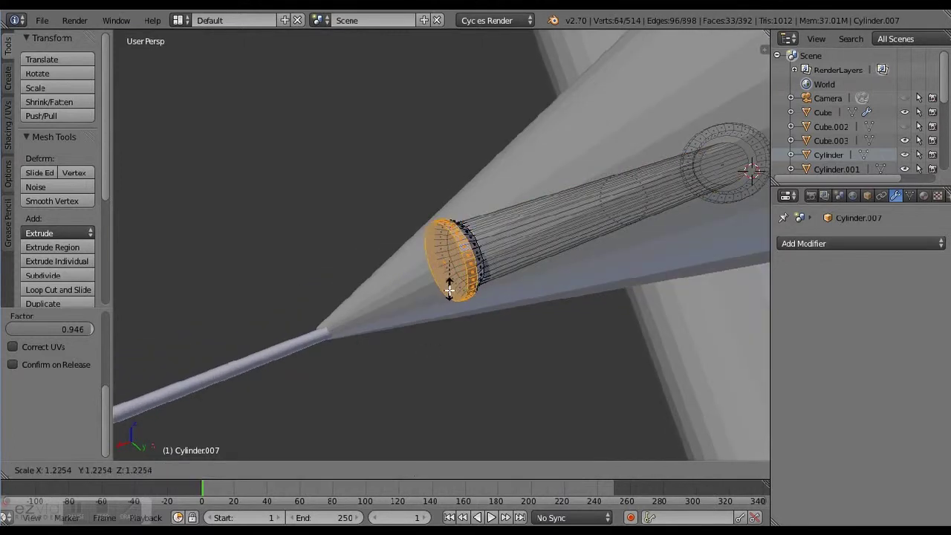
pyautogui.click(423, 278)
pyautogui.moveTo(424, 265); pyautogui.dragTo(568, 241, button='middle')
pyautogui.press('Tab')
# Try smoothing the seat object Cube.003 with a Catmull-Clark Subdivision Surface modifier at view level 1
pyautogui.click(831, 140)
pyautogui.click(862, 243)
pyautogui.click(548, 488)
pyautogui.moveTo(818, 340); pyautogui.dragTo(840, 341)
pyautogui.moveTo(569, 241); pyautogui.dragTo(565, 282, button='middle')
pyautogui.click(818, 290)
pyautogui.moveTo(684, 308); pyautogui.dragTo(473, 183, button='middle')
pyautogui.hotkey('ctrl', '1')
# Open the seat in Edit Mode and move its underside face along the local Z axis
pyautogui.press('Tab')
pyautogui.keyDown('alt'); pyautogui.click(451, 165); pyautogui.keyUp('alt')
pyautogui.press('g')
pyautogui.press('z')
pyautogui.press('z')
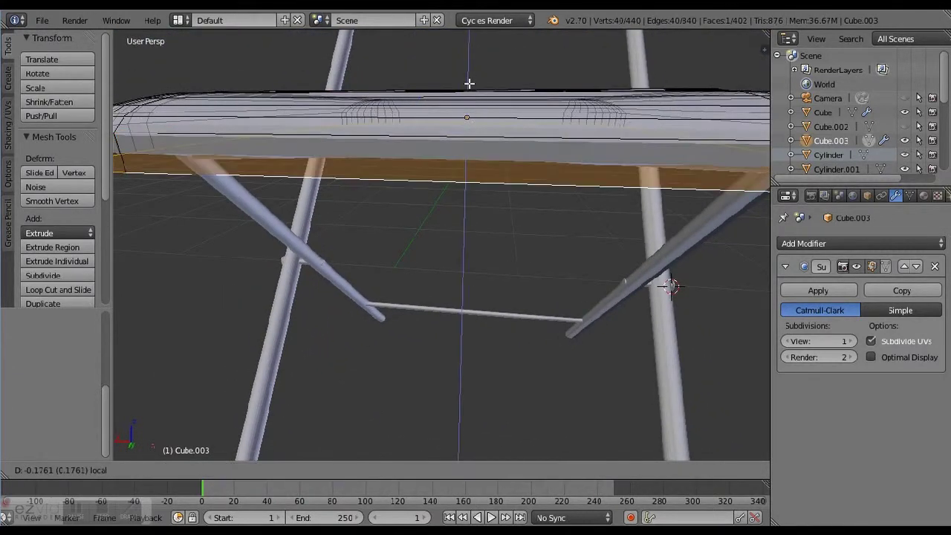
pyautogui.click(470, 81)
pyautogui.press('g')
pyautogui.press('z')
pyautogui.press('z')
pyautogui.click(472, 88)
pyautogui.moveTo(472, 87); pyautogui.dragTo(314, 236, button='middle')
pyautogui.click(436, 166)
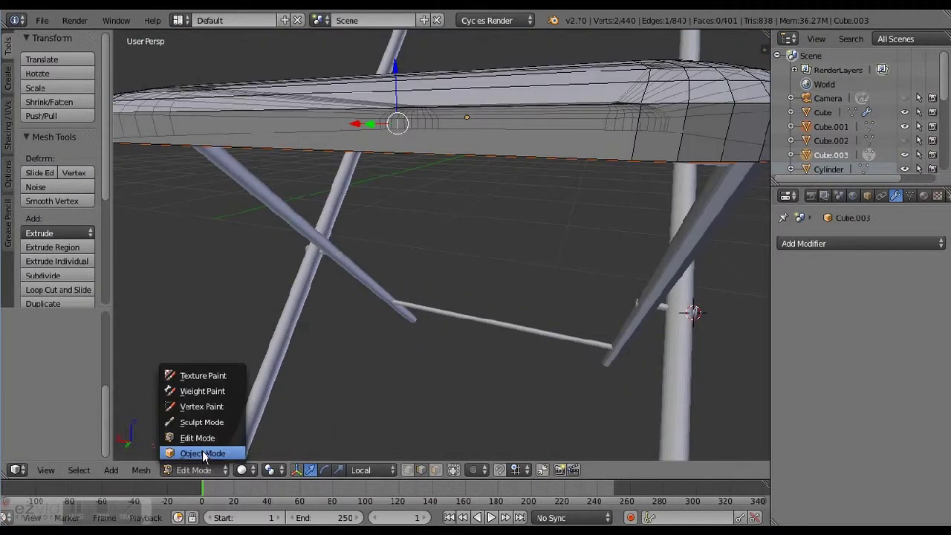
# Return the seat to Object Mode, add a level 2 Subdivision Surface modifier and apply it
pyautogui.click(202, 453)
pyautogui.click(862, 243)
pyautogui.click(602, 479)
pyautogui.hotkey('ctrl', '2')
pyautogui.moveTo(669, 282); pyautogui.dragTo(461, 238, button='middle')
pyautogui.click(817, 290)
# Select the camera and aim it at the chair in Global orientation, at about Z 8.53 with a Z rotation of 149.59°
pyautogui.scroll(5, 496, 186)
pyautogui.scroll(-5, 496, 186)
pyautogui.moveTo(569, 213); pyautogui.dragTo(688, 192, button='middle')
pyautogui.moveTo(679, 100); pyautogui.dragTo(501, 202, button='right')
pyautogui.hotkey('alt', 'space')
pyautogui.click(416, 409)
pyautogui.press('g')
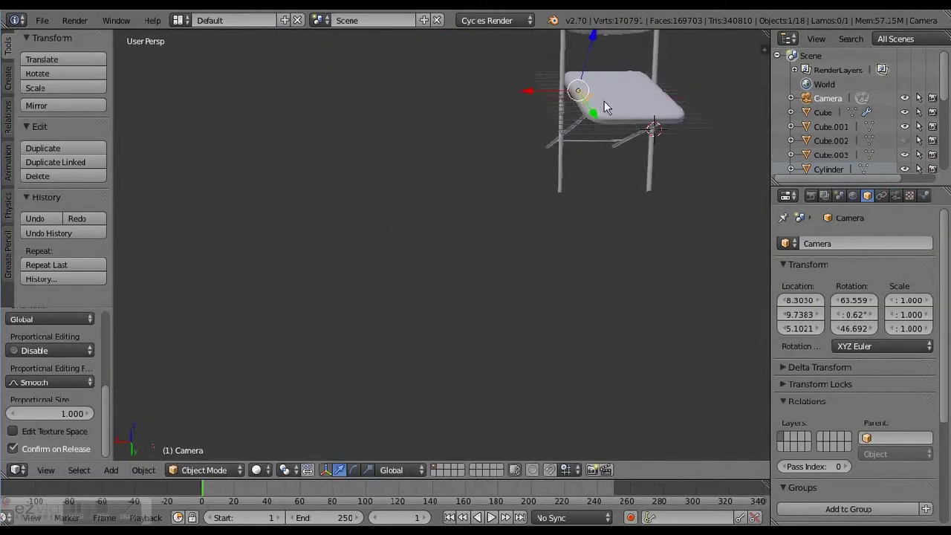
pyautogui.click(604, 100)
pyautogui.click(353, 470)
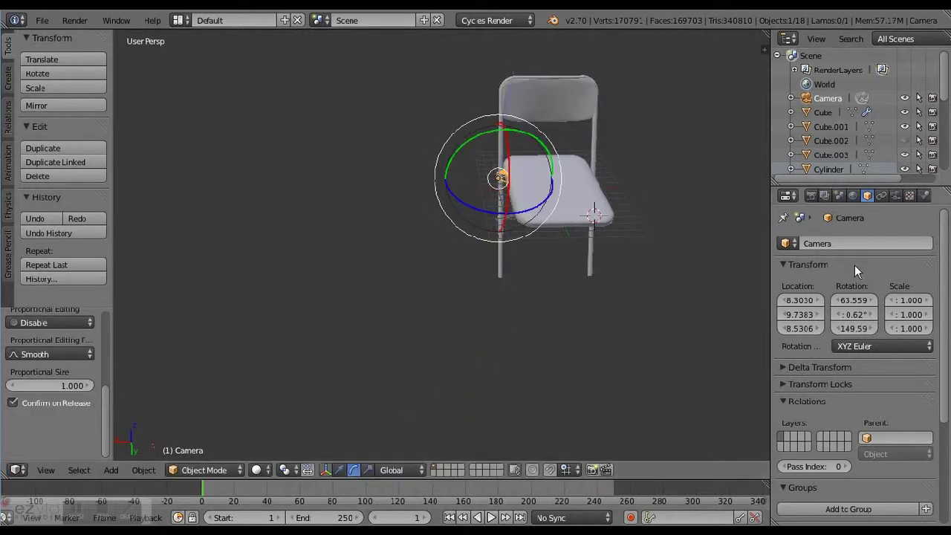
# Make a test render of the chair, close it and hide the camera
pyautogui.click(811, 195)
pyautogui.click(806, 260)
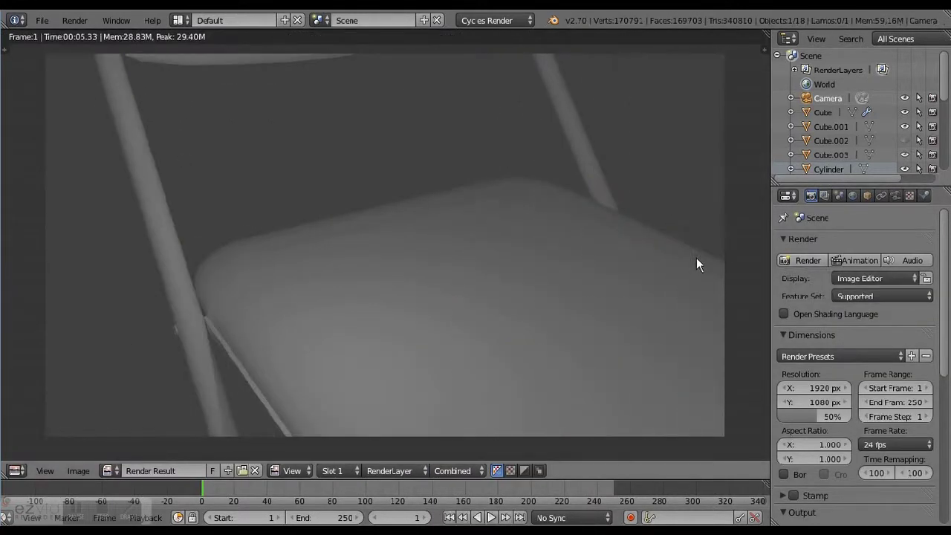
pyautogui.press('Escape')
pyautogui.press('h')
# Add a cylinder and move it to the lower end of the nearest chair leg
pyautogui.scroll(3, 528, 311)
pyautogui.moveTo(355, 278); pyautogui.dragTo(387, 299, button='middle')
pyautogui.scroll(3, 386, 299)
pyautogui.click(9, 74)
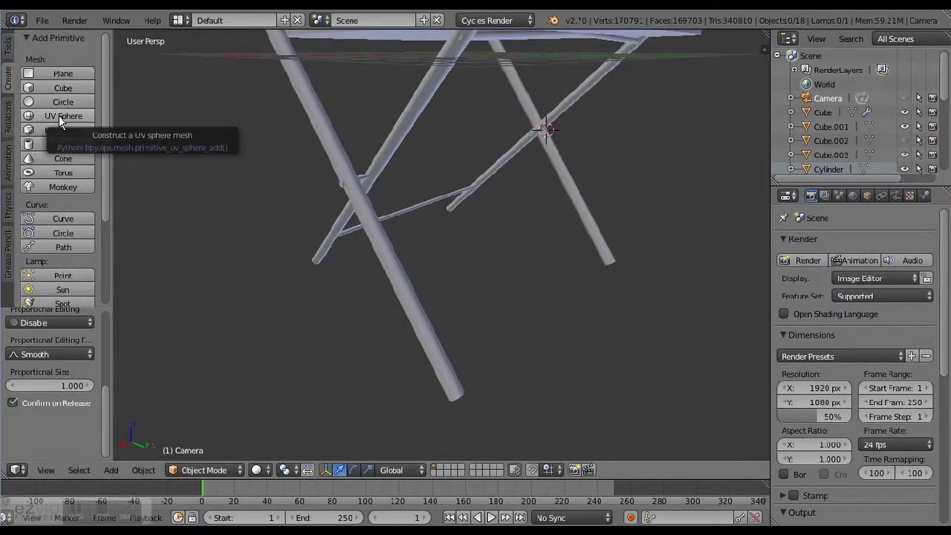
pyautogui.click(63, 144)
pyautogui.press('g')
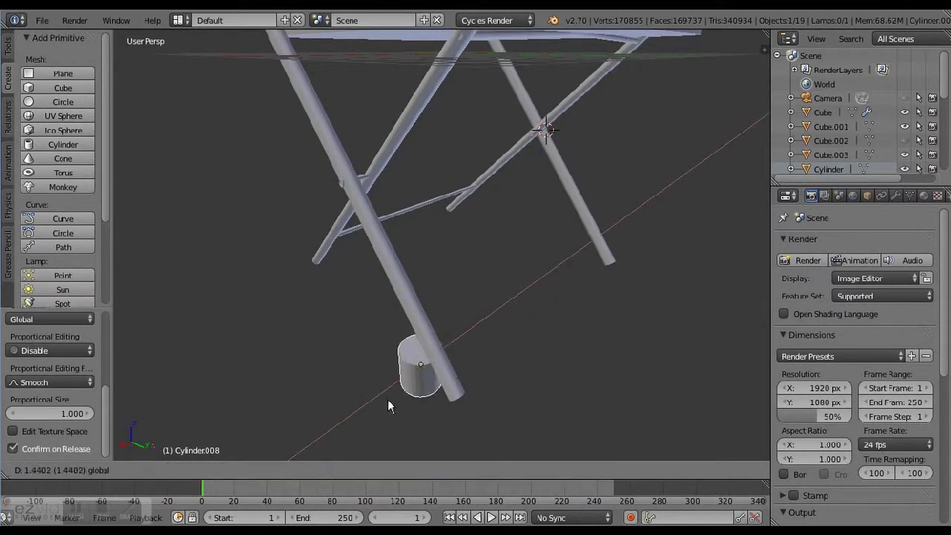
pyautogui.click(476, 396)
pyautogui.press('g')
pyautogui.click(461, 382)
# Set the foot cylinder's X rotation to 40° and scale it to about 0.622
pyautogui.rightClick(393, 286)
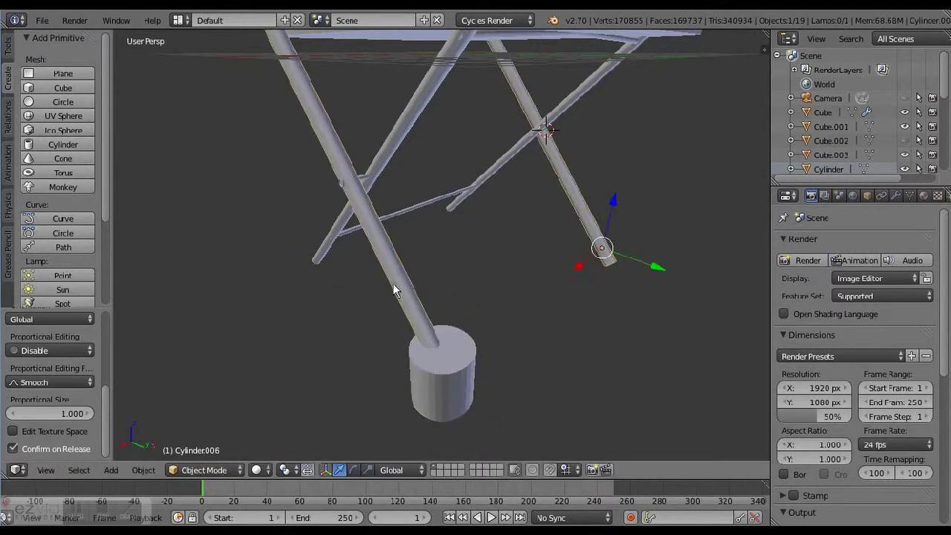
pyautogui.press('n')
pyautogui.moveTo(386, 312); pyautogui.dragTo(376, 290, button='middle')
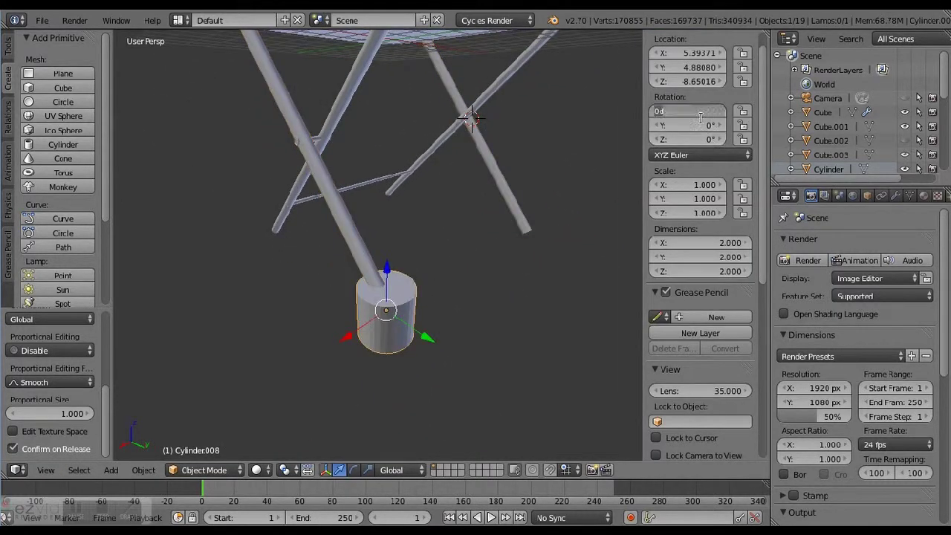
pyautogui.press('s')
pyautogui.click(494, 202)
# Move the tilted foot cylinder over the lower end of the leg
pyautogui.moveTo(494, 202); pyautogui.dragTo(475, 245, button='middle')
pyautogui.press('g')
pyautogui.click(416, 297)
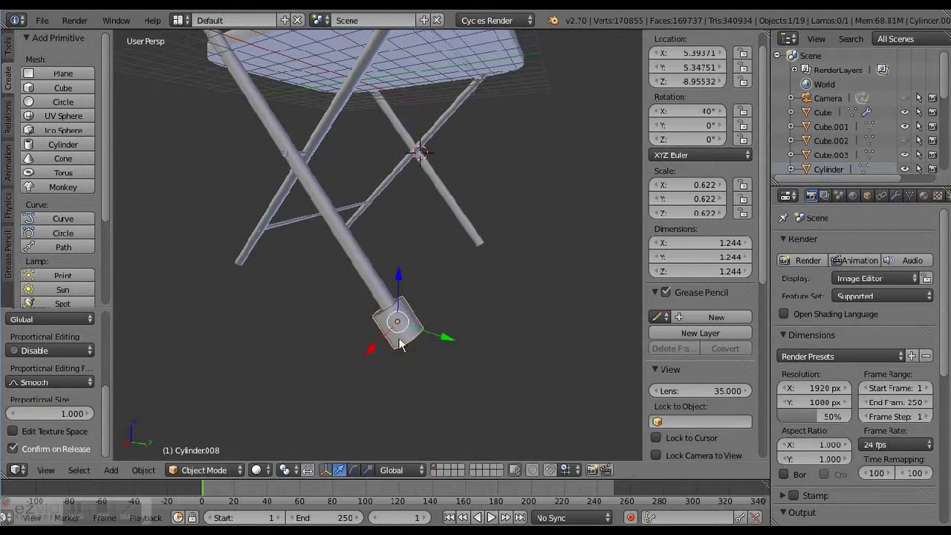
pyautogui.moveTo(416, 297); pyautogui.dragTo(401, 327, button='middle')
# Switch the transform orientation to Local and shift the foot cylinder into line with the leg's axis
pyautogui.click(46, 468)
pyautogui.click(64, 390)
pyautogui.scroll(-3, 300, 200)
pyautogui.moveTo(300, 200); pyautogui.dragTo(473, 219, button='middle')
pyautogui.moveTo(473, 219); pyautogui.dragTo(511, 170)
pyautogui.moveTo(511, 170); pyautogui.dragTo(444, 233, button='middle')
pyautogui.click(402, 469)
pyautogui.click(401, 434)
pyautogui.moveTo(422, 200); pyautogui.dragTo(436, 216)
# Scale the foot cylinder to about 0.457 in X and Y and 0.726 in Z, centering it on the leg along local X
pyautogui.click(414, 213)
pyautogui.press('s')
pyautogui.click(461, 223)
pyautogui.press('g')
pyautogui.press('x')
pyautogui.press('x')
pyautogui.moveTo(461, 223); pyautogui.dragTo(245, 416, button='middle')
pyautogui.click(498, 245)
pyautogui.press('s')
pyautogui.click(471, 240)
# Add a cube and move it under the foot cylinder at about X 5.58, Y 5.73, Z -10.45, overlapping its lower end
pyautogui.click(223, 469)
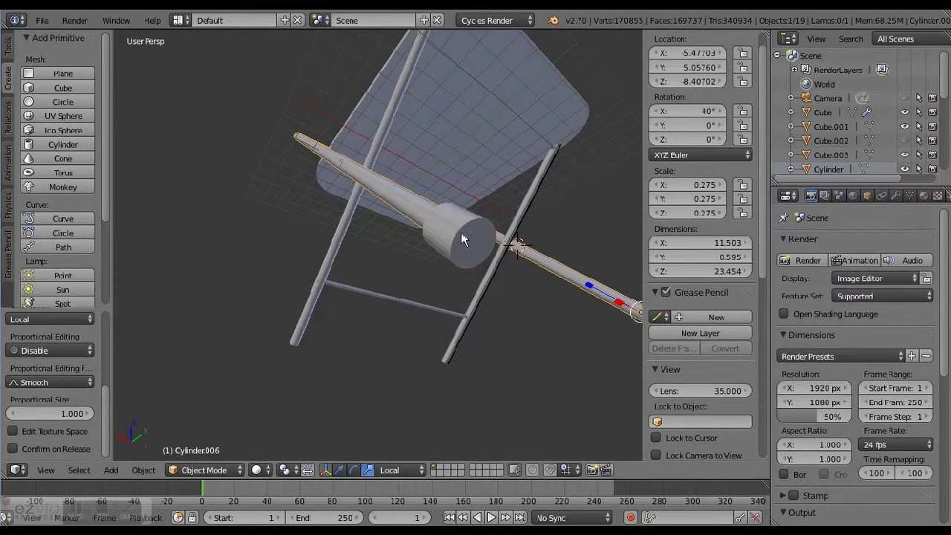
pyautogui.press('KP_Decimal')
pyautogui.click(415, 172)
pyautogui.click(63, 88)
pyautogui.moveTo(402, 92); pyautogui.dragTo(431, 156)
pyautogui.moveTo(431, 156); pyautogui.dragTo(395, 190, button='middle')
pyautogui.moveTo(396, 191); pyautogui.dragTo(171, 225)
pyautogui.moveTo(159, 184); pyautogui.dragTo(158, 245)
pyautogui.scroll(3, 159, 245)
pyautogui.moveTo(287, 246); pyautogui.dragTo(284, 255)
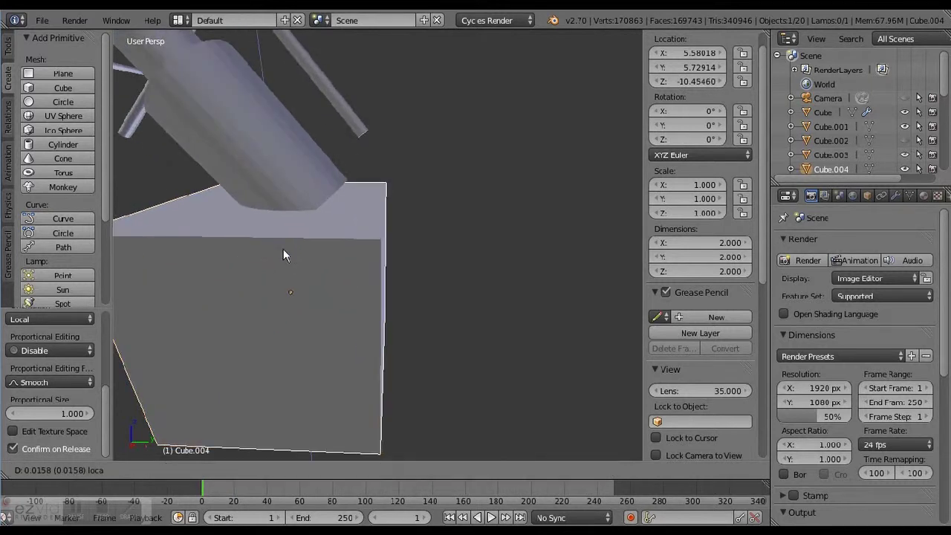
pyautogui.rightClick(283, 254)
# Trim the foot cylinder's lower end with a Boolean Difference modifier using Cube.004
pyautogui.rightClick(294, 159)
pyautogui.click(895, 196)
pyautogui.click(869, 244)
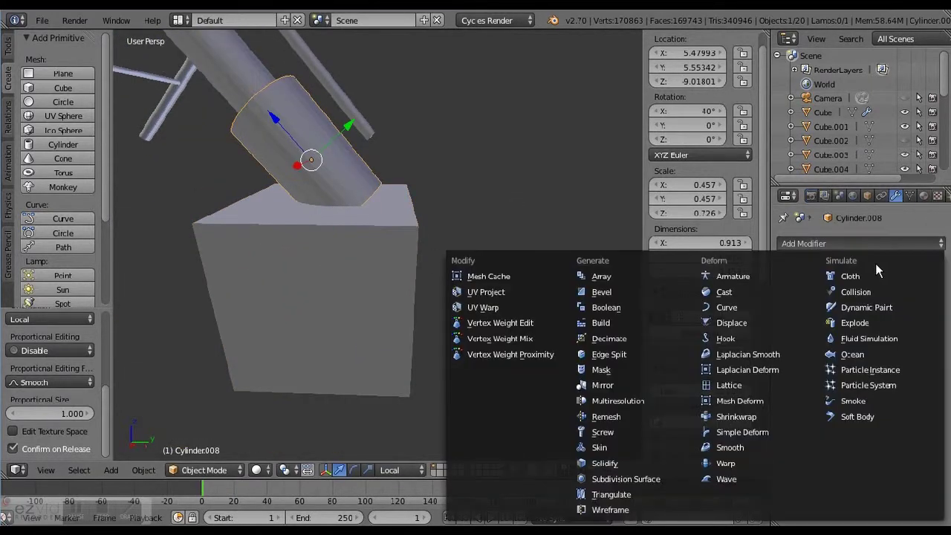
pyautogui.click(681, 315)
pyautogui.click(830, 326)
pyautogui.click(881, 327)
pyautogui.click(825, 402)
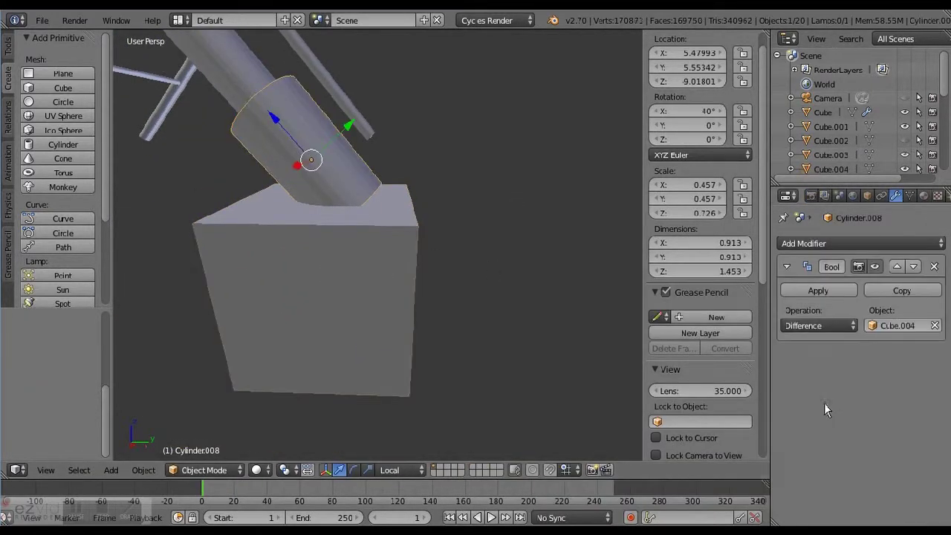
# Hide the cutting cube and open the trimmed foot cylinder in Edit Mode
pyautogui.rightClick(409, 300)
pyautogui.press('h')
pyautogui.moveTo(521, 284); pyautogui.dragTo(376, 230, button='middle')
pyautogui.rightClick(376, 230)
pyautogui.click(204, 470)
pyautogui.click(213, 436)
# Try beveling the foot cylinder's top and bottom end faces together
pyautogui.moveTo(350, 267); pyautogui.dragTo(484, 240, button='middle')
pyautogui.scroll(5, 371, 276)
pyautogui.scroll(-3, 371, 276)
pyautogui.moveTo(245, 298); pyautogui.dragTo(298, 226, button='middle')
pyautogui.hotkey('ctrl', 'b')
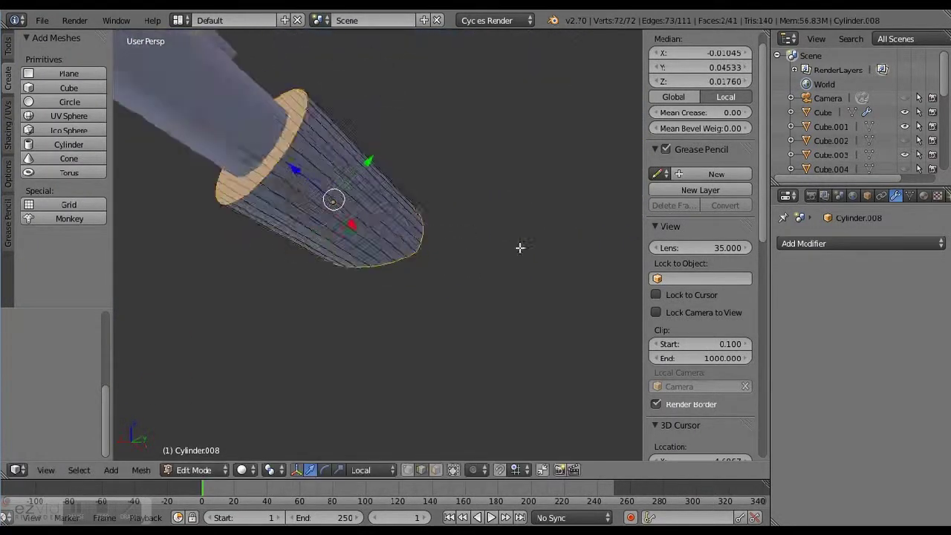
pyautogui.hotkey('ctrl', 'b')
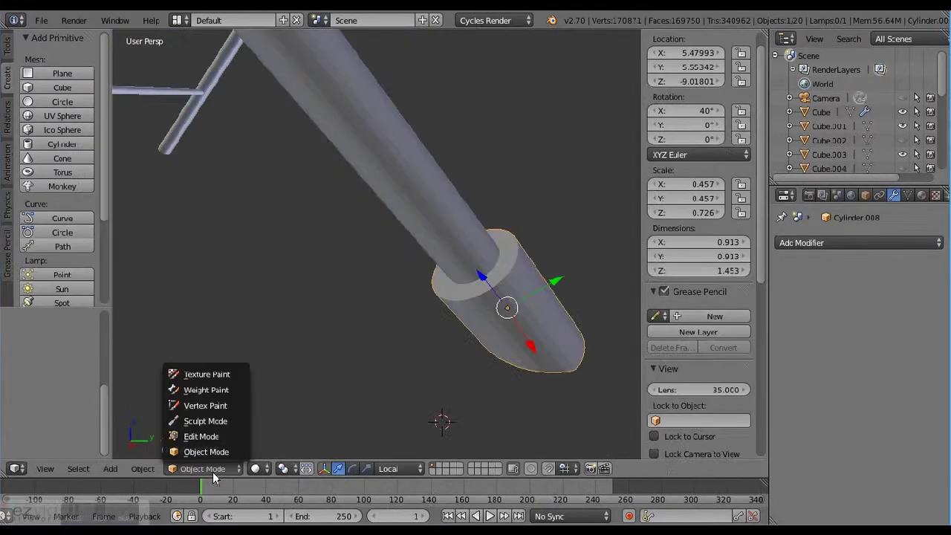
# Try beveling the foot cylinder's top rim with 9 segments, a 0.150 profile and a Percent amount, and undo it
pyautogui.click(210, 450)
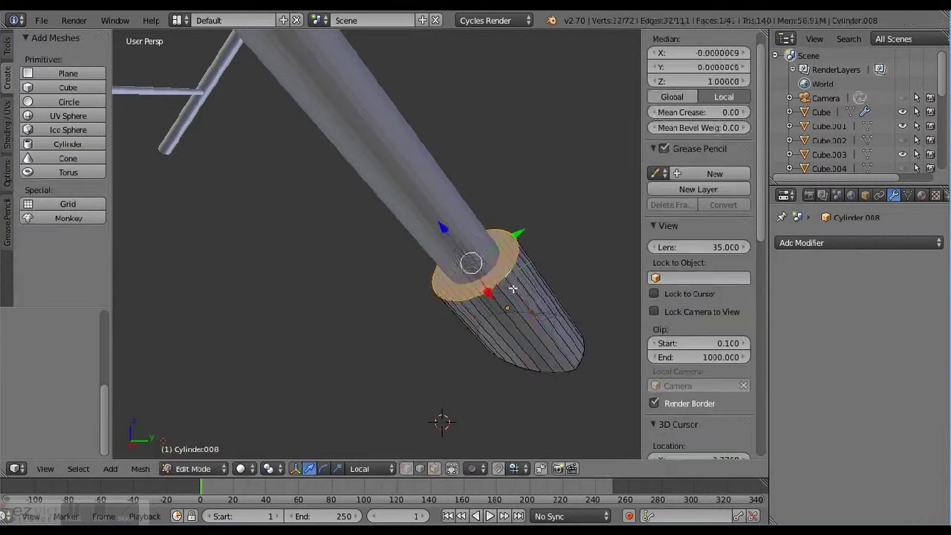
pyautogui.hotkey('ctrl', 'b')
pyautogui.click(508, 273)
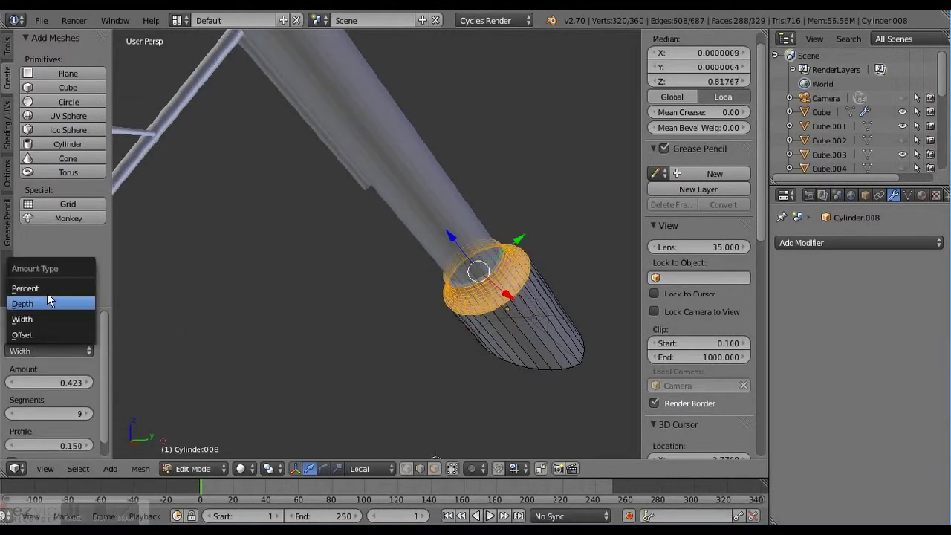
pyautogui.click(25, 288)
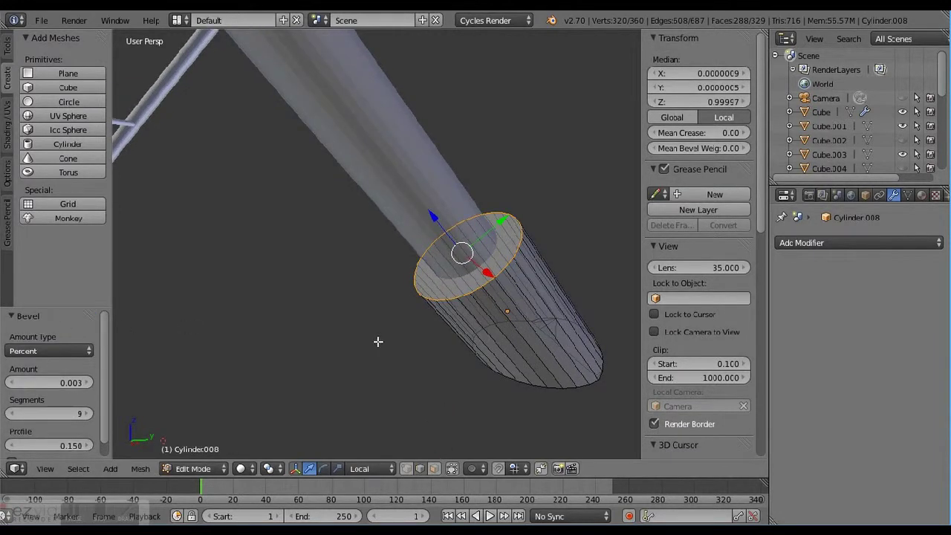
pyautogui.hotkey('ctrl', 'z')
# Try beveling the rim of the foot cylinder's cut lower end with 9 segments, and cancel it
pyautogui.moveTo(378, 341)
pyautogui.mouseDown(button='middle')
pyautogui.moveTo(548, 333)
pyautogui.moveTo(535, 329)
pyautogui.moveTo(547, 365)
pyautogui.moveTo(547, 327)
pyautogui.moveTo(439, 300)
pyautogui.moveTo(334, 342)
pyautogui.moveTo(347, 336)
pyautogui.moveTo(381, 353)
pyautogui.mouseUp(button='middle')
pyautogui.keyDown('ctrl'); pyautogui.keyDown('alt'); pyautogui.rightClick(548, 327); pyautogui.keyUp('alt'); pyautogui.keyUp('ctrl')
pyautogui.keyDown('alt'); pyautogui.rightClick(439, 300); pyautogui.keyUp('alt')
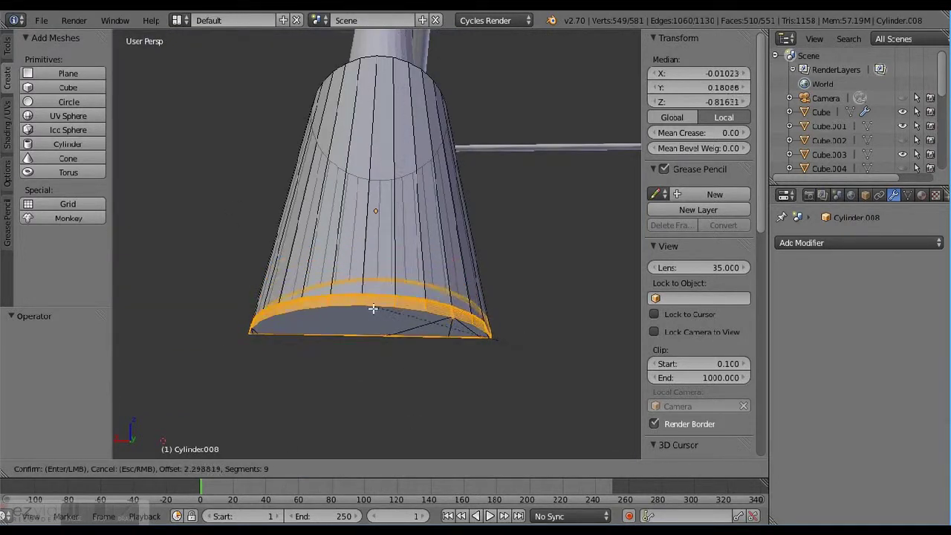
pyautogui.rightClick(177, 397)
# Try selecting the edges around the foot cylinder's cut lower end one by one, and clear the selection
pyautogui.moveTo(177, 397); pyautogui.dragTo(334, 346, button='middle')
pyautogui.rightClick(327, 347)
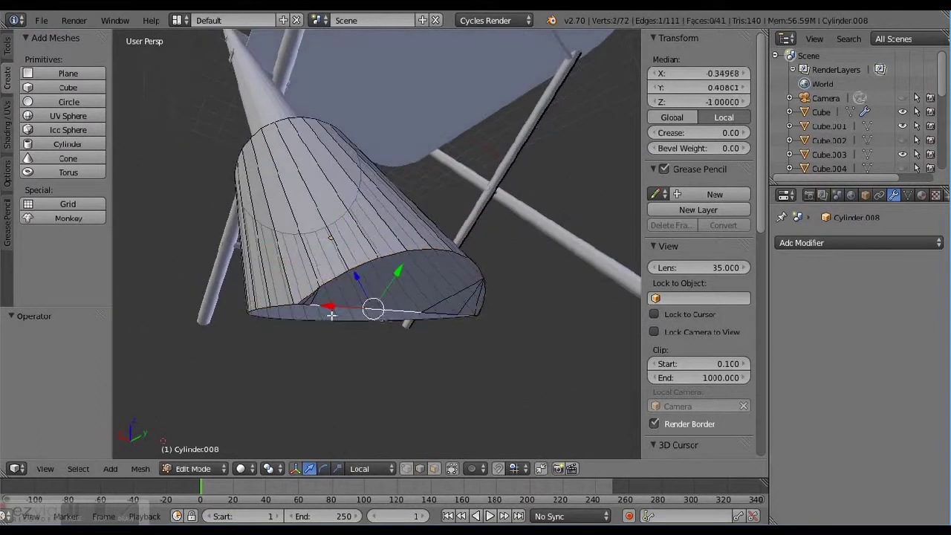
pyautogui.keyDown('shift'); pyautogui.rightClick(326, 321); pyautogui.keyUp('shift')
pyautogui.moveTo(325, 321); pyautogui.dragTo(452, 215, button='middle')
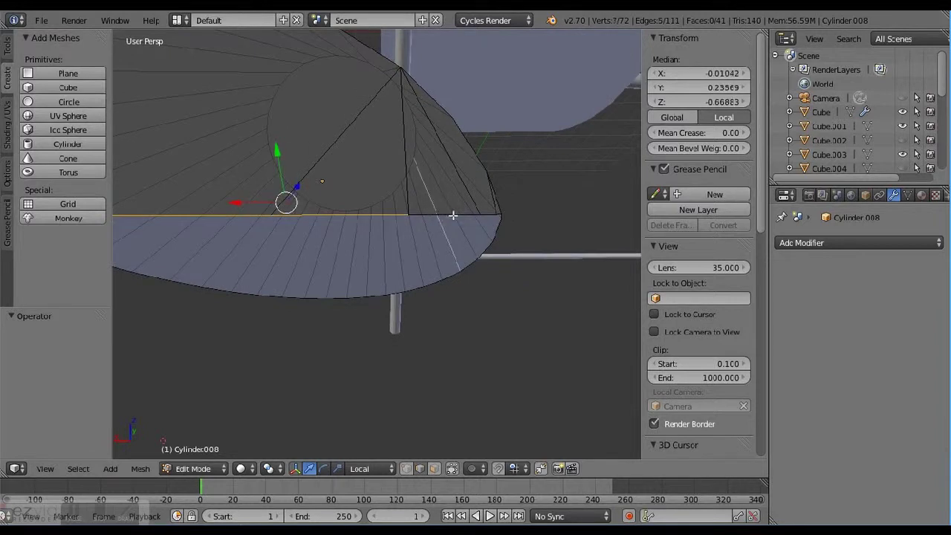
pyautogui.moveTo(522, 228); pyautogui.dragTo(549, 223, button='middle')
pyautogui.keyDown('alt'); pyautogui.keyDown('shift'); pyautogui.rightClick(555, 228); pyautogui.keyUp('shift'); pyautogui.keyUp('alt')
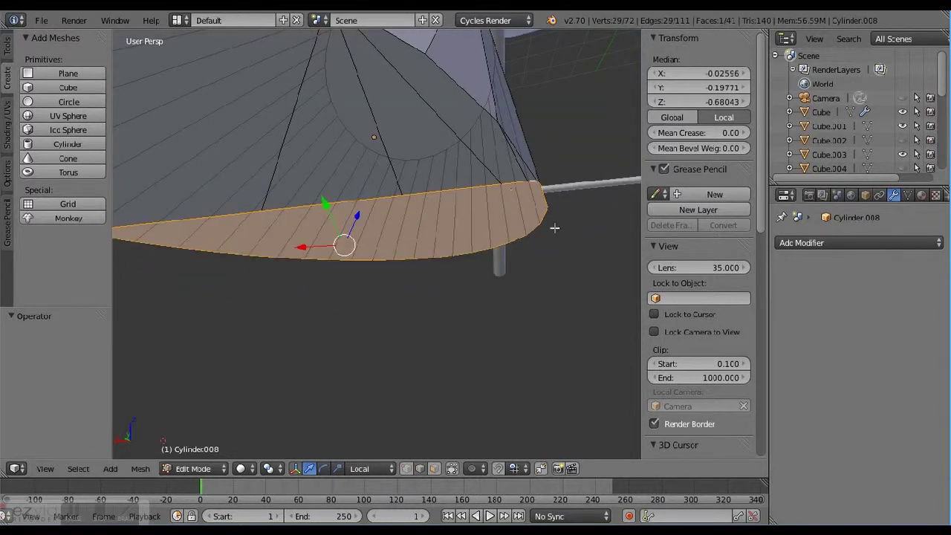
pyautogui.moveTo(212, 377); pyautogui.dragTo(474, 262, button='middle')
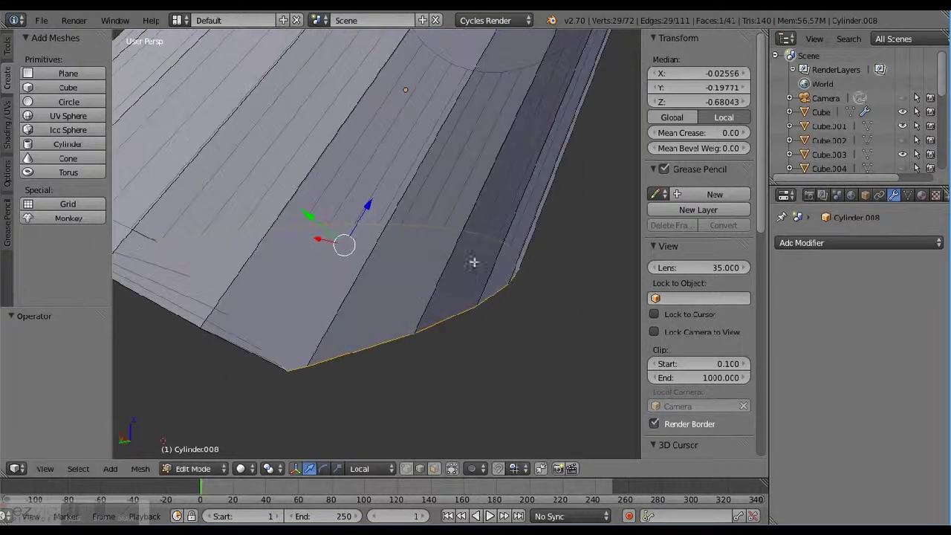
pyautogui.moveTo(529, 327); pyautogui.dragTo(504, 320, button='middle')
pyautogui.rightClick(435, 262)
pyautogui.keyDown('shift'); pyautogui.rightClick(431, 257); pyautogui.keyUp('shift')
pyautogui.press('a')
# Try a Subdivision Surface modifier on the foot cylinder in Object Mode, and remove it
pyautogui.press('Tab')
pyautogui.click(858, 243)
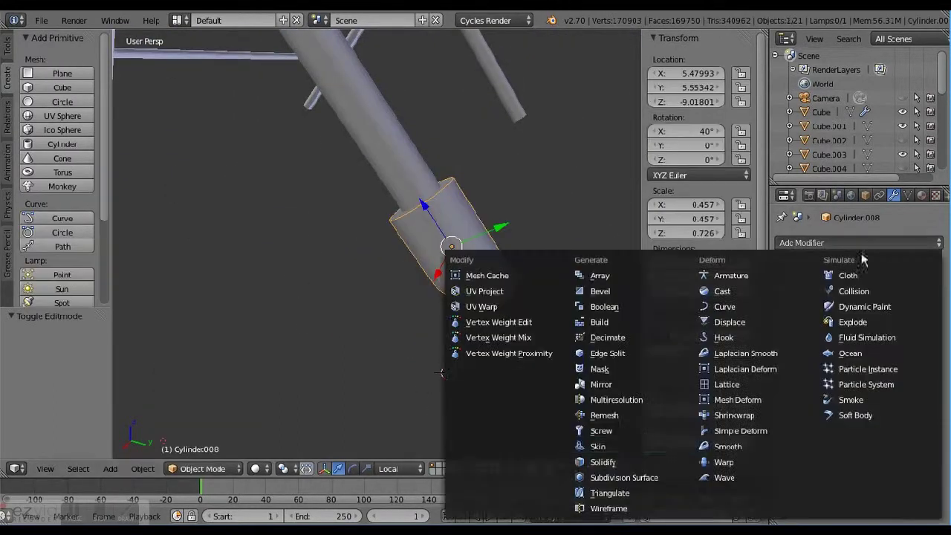
pyautogui.click(624, 477)
pyautogui.moveTo(525, 400); pyautogui.dragTo(446, 223, button='middle')
pyautogui.click(936, 261)
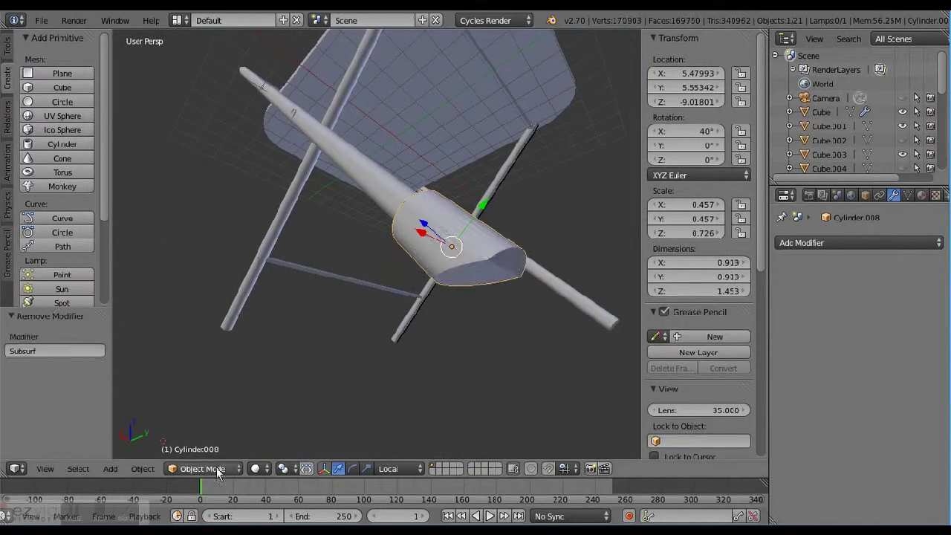
# Separate the foot cylinder's end faces from its side wall into their own objects and return to Object Mode
pyautogui.press('Tab')
pyautogui.scroll(3, 601, 344)
pyautogui.moveTo(602, 344); pyautogui.dragTo(516, 260, button='middle')
pyautogui.scroll(3, 517, 267)
pyautogui.keyDown('shift'); pyautogui.rightClick(518, 267); pyautogui.keyUp('shift')
pyautogui.scroll(-3, 518, 267)
pyautogui.moveTo(533, 325); pyautogui.dragTo(458, 210, button='middle')
pyautogui.scroll(3, 458, 210)
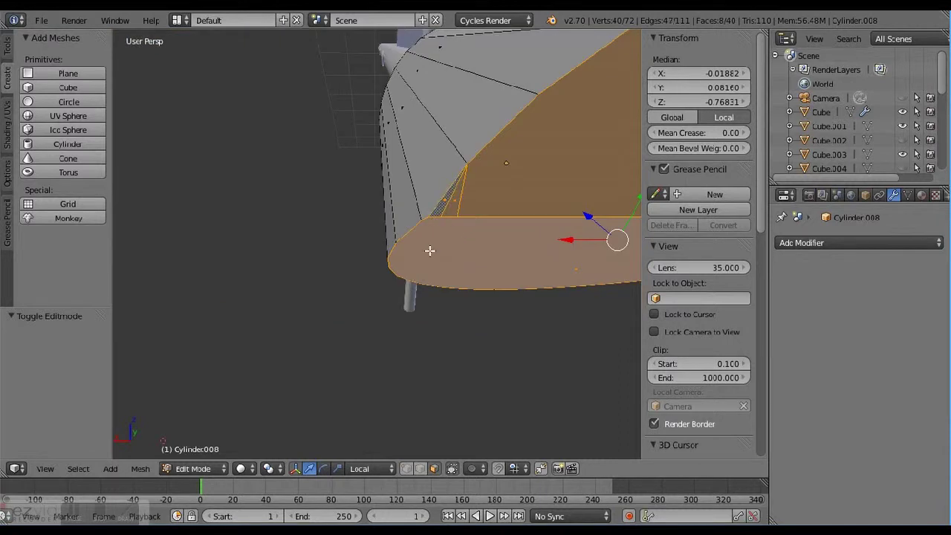
pyautogui.scroll(-3, 430, 250)
pyautogui.moveTo(339, 258); pyautogui.dragTo(365, 293, button='middle')
pyautogui.press('Tab')
# Add Subdivision Surface modifiers to the separated foot pieces, set the subdivision level to 5, and apply them
pyautogui.click(858, 242)
pyautogui.click(614, 472)
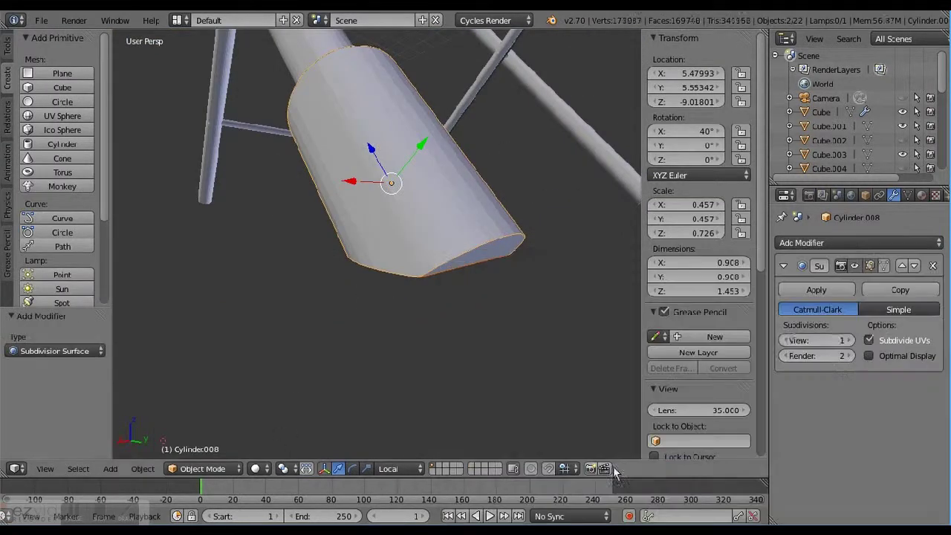
pyautogui.hotkey('ctrl', 'a')
pyautogui.moveTo(520, 223); pyautogui.dragTo(453, 201, button='middle')
pyautogui.click(858, 243)
pyautogui.click(614, 478)
pyautogui.moveTo(587, 416); pyautogui.dragTo(332, 291, button='middle')
pyautogui.hotkey('ctrl', '5')
pyautogui.click(845, 296)
# Copy the smoothed foot pieces to the buffer and move the foot -7.881 along X toward the opposite leg
pyautogui.moveTo(594, 297); pyautogui.dragTo(469, 256, button='middle')
pyautogui.hotkey('ctrl', 'c')
pyautogui.hotkey('shift', 'd')
pyautogui.press('x')
pyautogui.press('x')
pyautogui.click(503, 220)
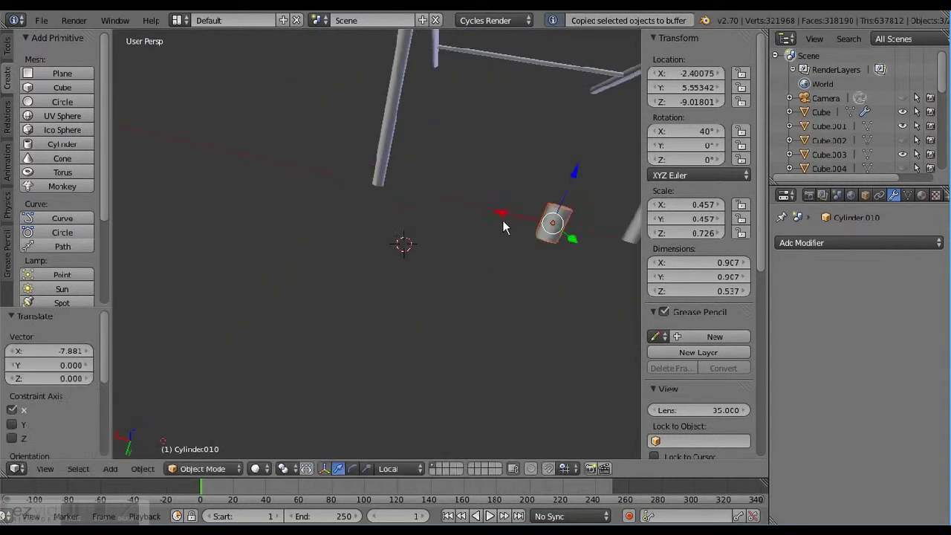
# Paste the copied foot at its original leg and align the moved foot with the opposite leg, fine-tuning it by -0.276 along X
pyautogui.hotkey('ctrl', 'v')
pyautogui.press('g')
pyautogui.press('x')
pyautogui.press('x')
pyautogui.click(425, 234)
pyautogui.press('KP_Decimal')
pyautogui.press('g')
pyautogui.press('x')
pyautogui.press('x')
pyautogui.click(444, 220)
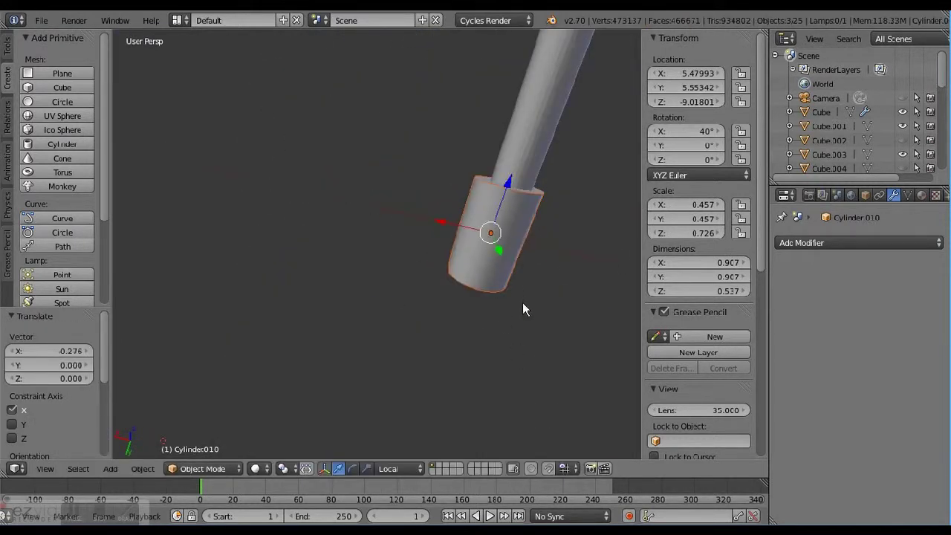